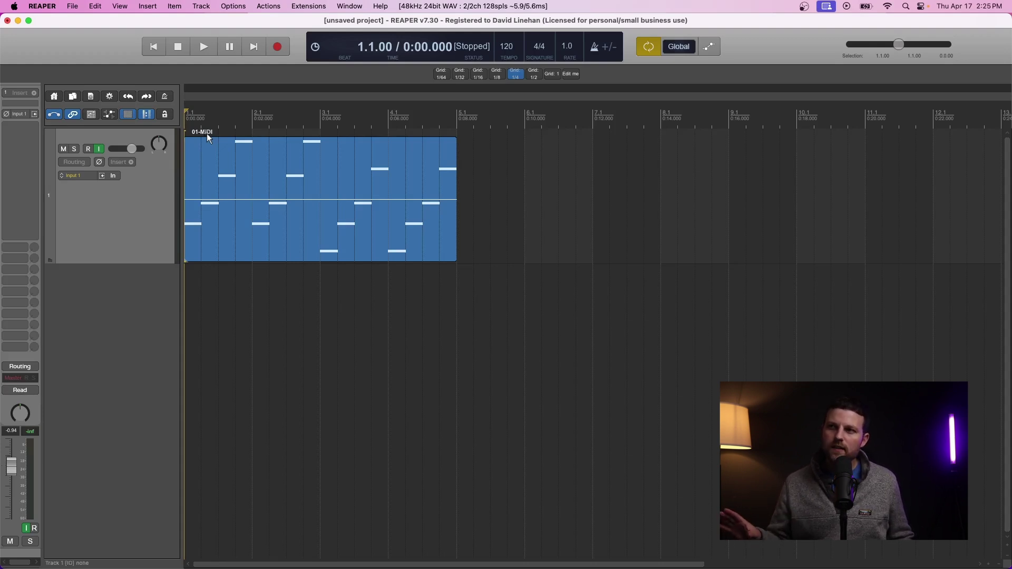
Audition the MIDI item, then add the Spitfire LABS (AUi) instrument to track 1.
{"action": "key", "text": "space"}
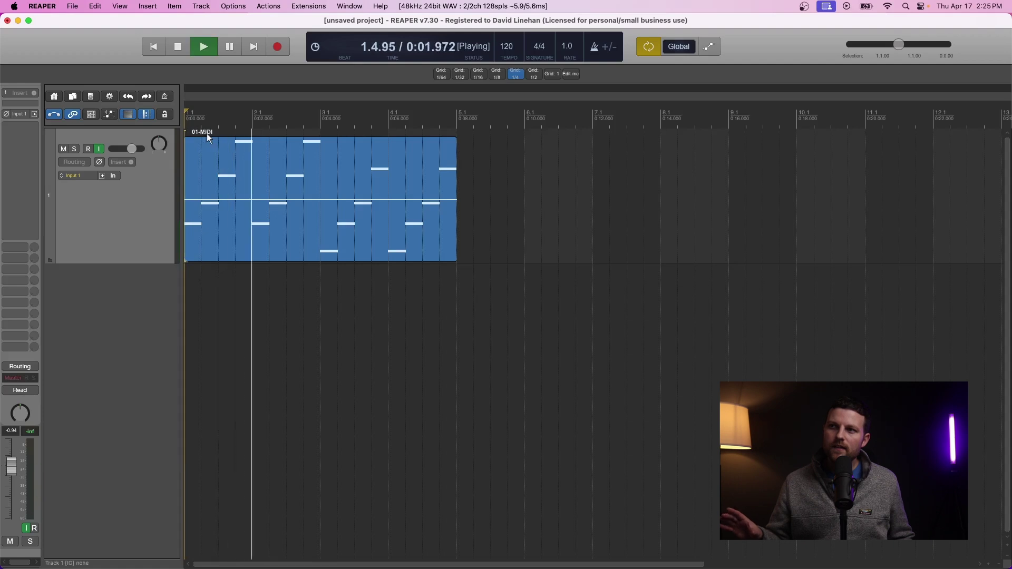
{"action": "key", "text": "space"}
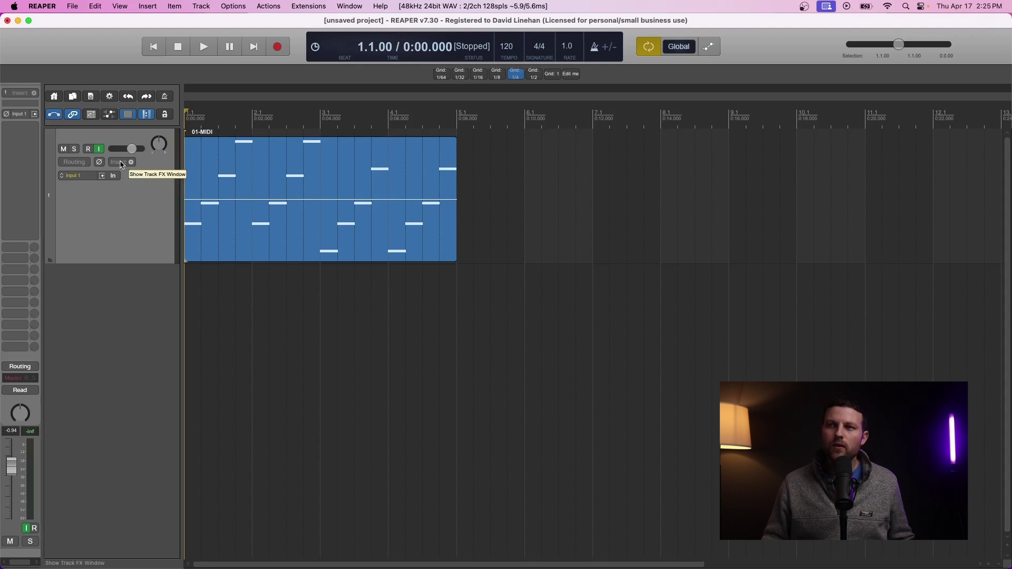
{"action": "left_click", "coordinate": [121, 164]}
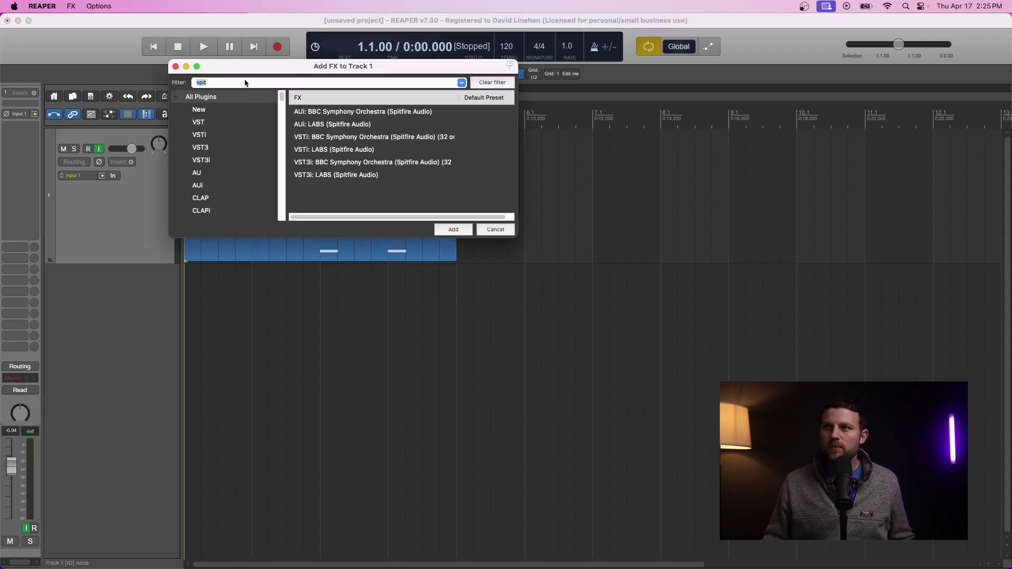
{"action": "left_click", "coordinate": [318, 128]}
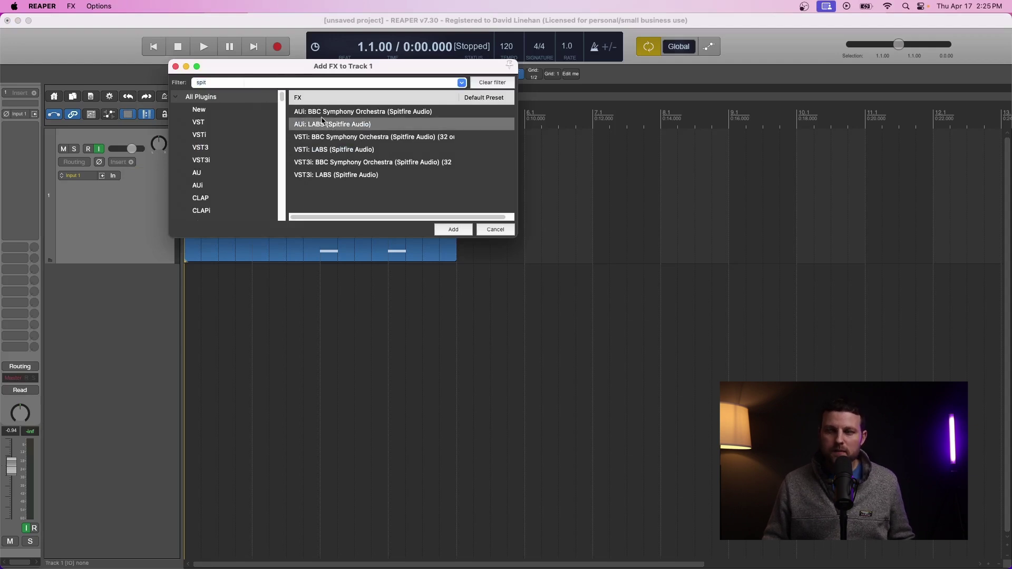
{"action": "left_click", "coordinate": [447, 230]}
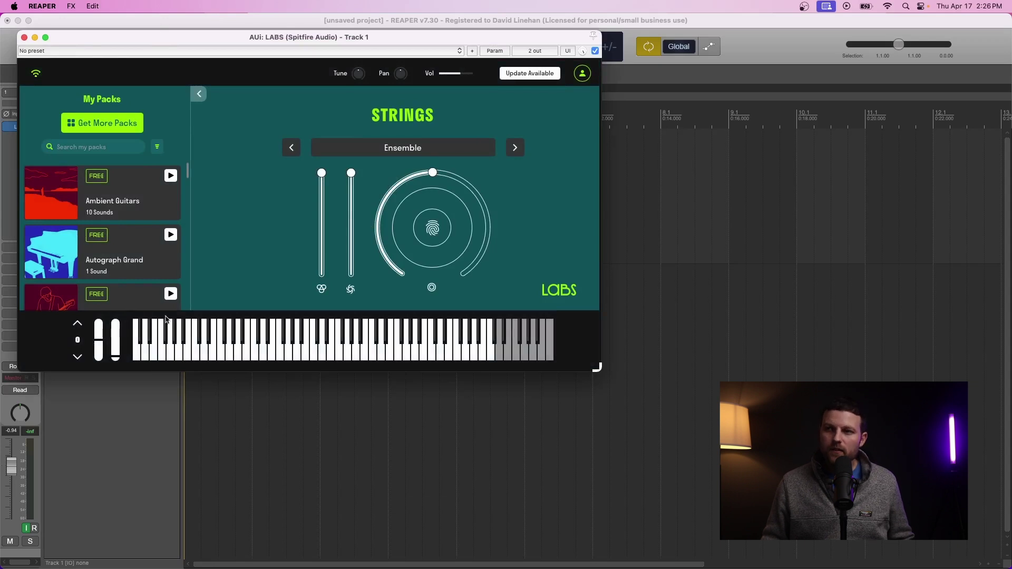
Test a LABS note, play the MIDI item from the start through it, and show track 1's FX chain.
{"action": "left_click", "coordinate": [302, 339]}
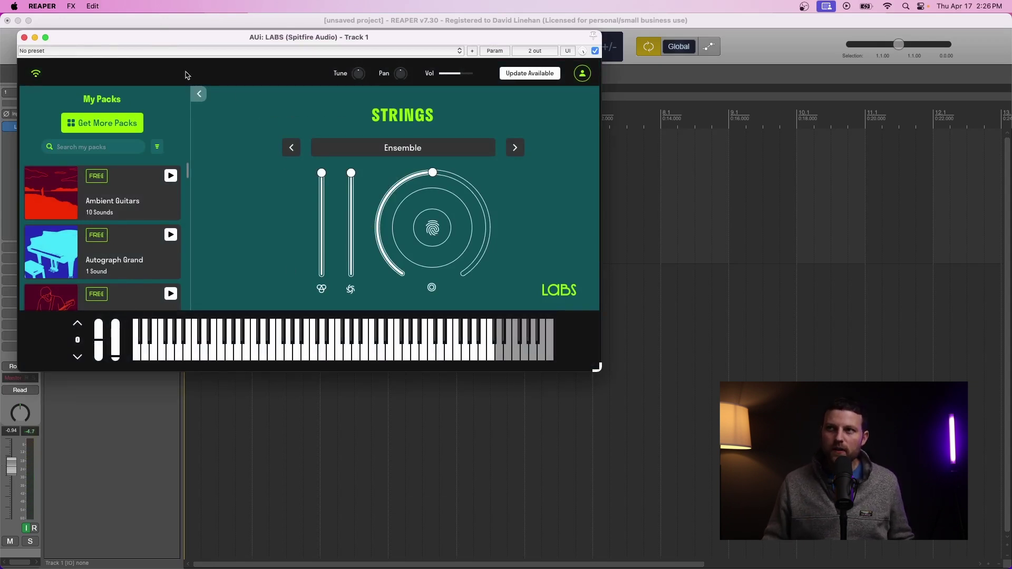
{"action": "left_click", "coordinate": [23, 38]}
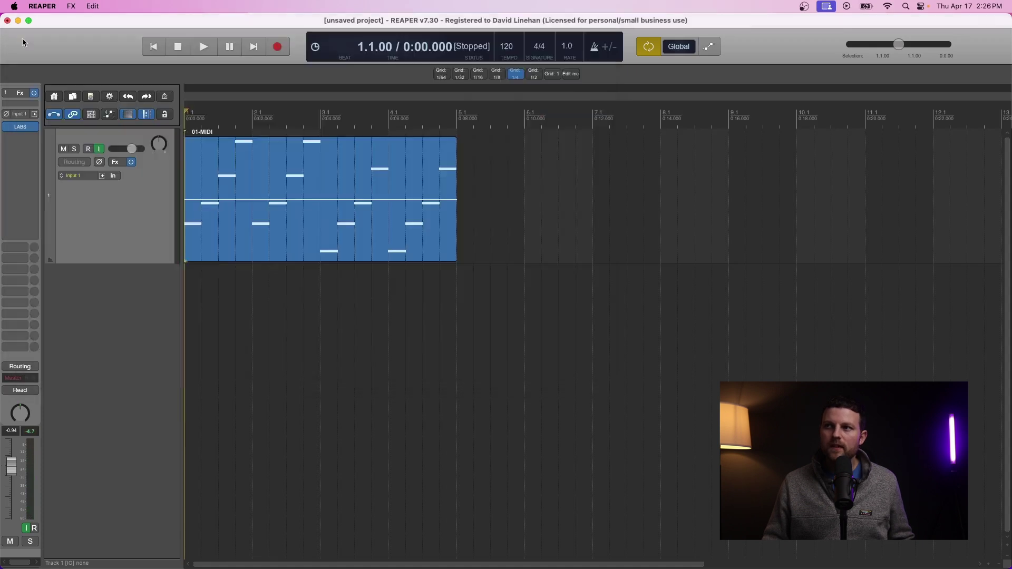
{"action": "left_click", "coordinate": [204, 118]}
{"action": "key", "text": "Home"}
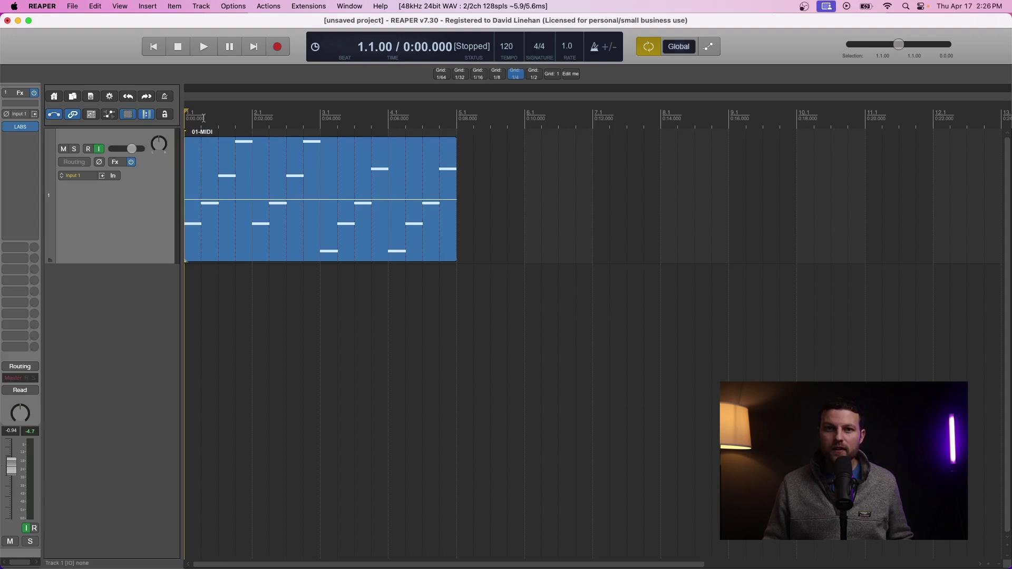
{"action": "key", "text": "space"}
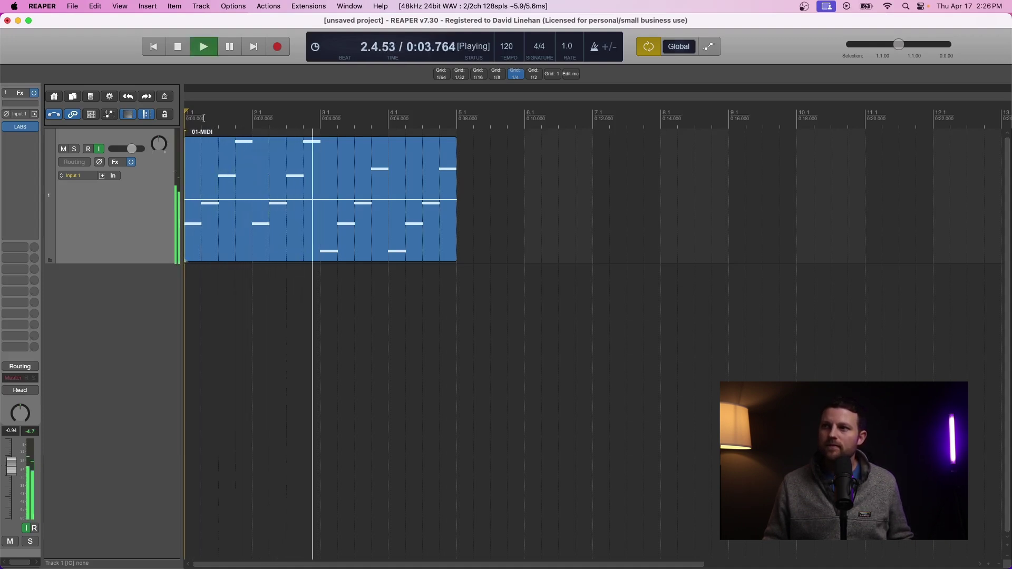
{"action": "key", "text": "space"}
{"action": "key", "text": "f"}
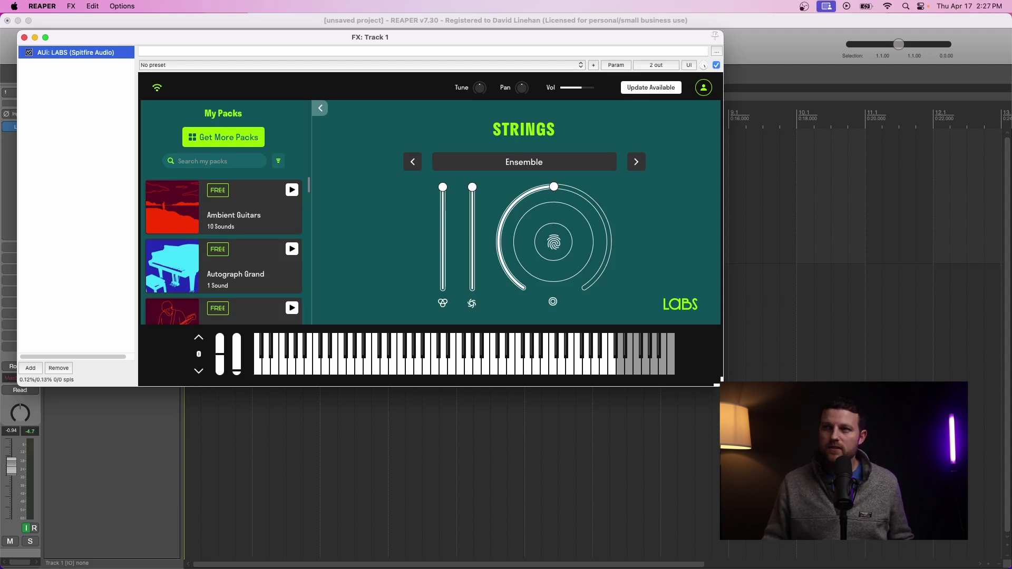
Replace LABS in track 1's FX chain with Synth1.
{"action": "right_click", "coordinate": [76, 52]}
{"action": "left_click", "coordinate": [173, 98]}
{"action": "key", "text": "Return"}
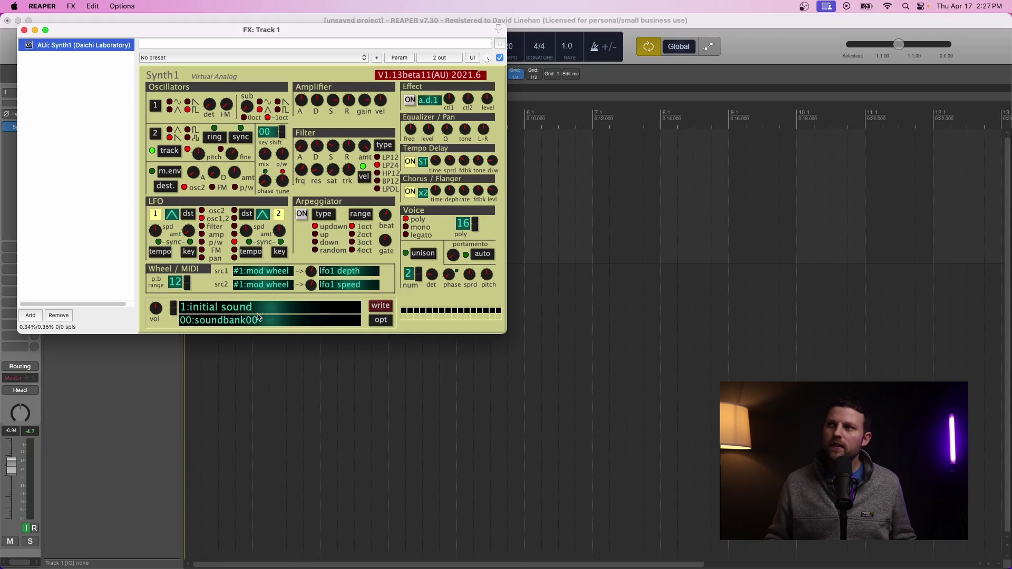
Load Synth1's Tight Bass 3 patch from the Aura Qualic external bank, audition it, and close the window.
{"action": "left_click", "coordinate": [252, 312]}
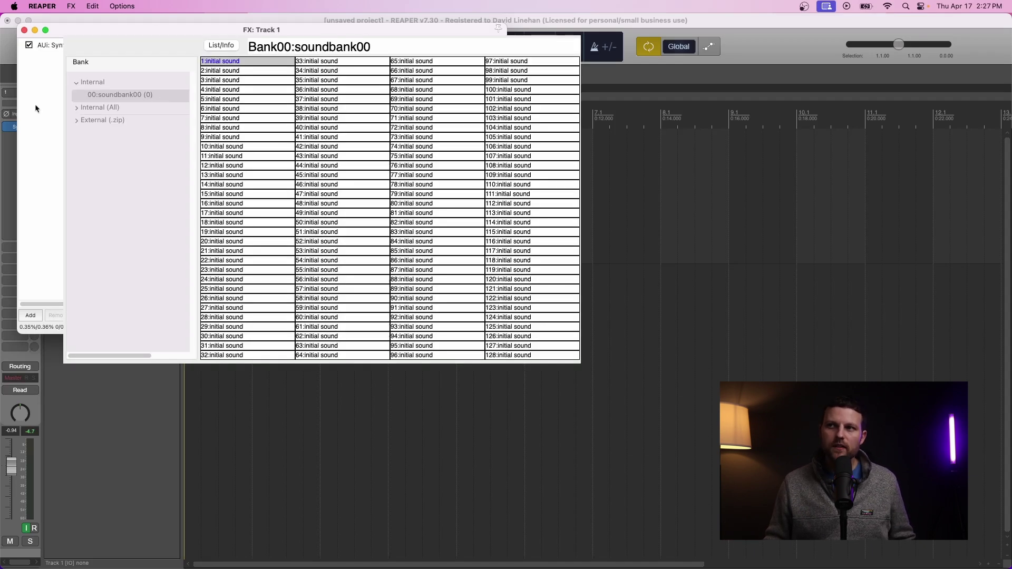
{"action": "left_click", "coordinate": [73, 121]}
{"action": "left_click", "coordinate": [120, 145]}
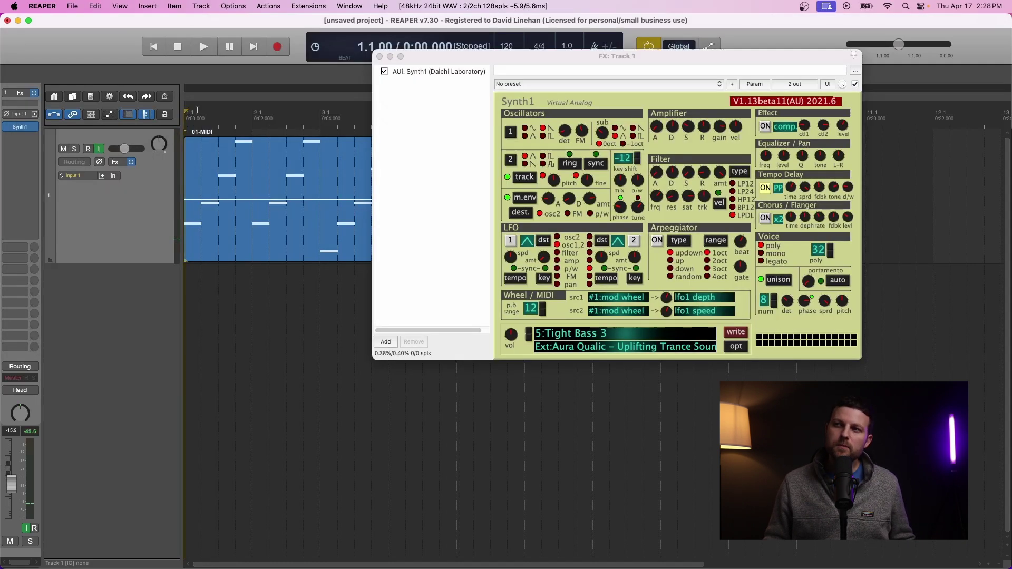
{"action": "key", "text": "space"}
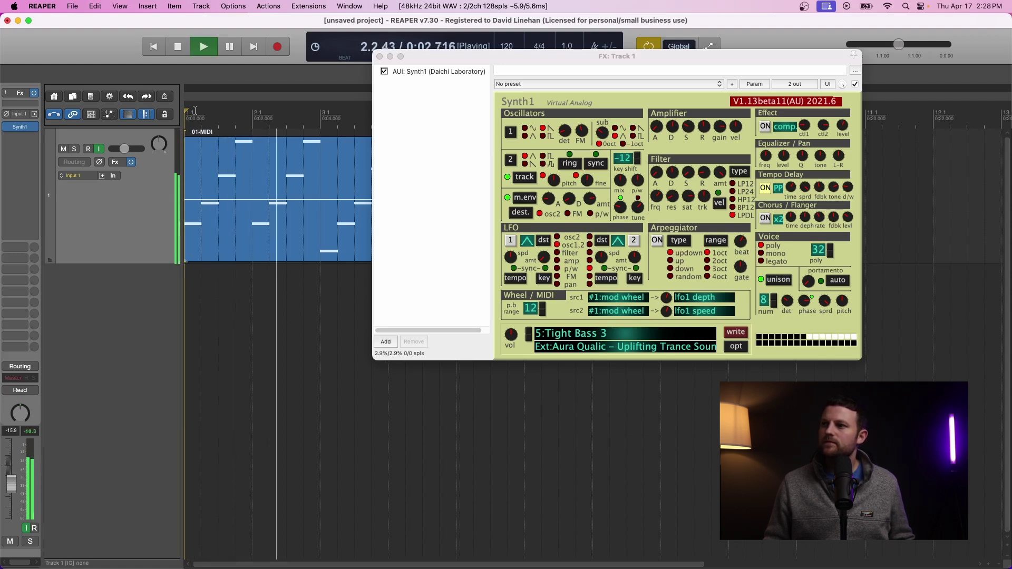
{"action": "key", "text": "space"}
{"action": "key", "text": "Escape"}
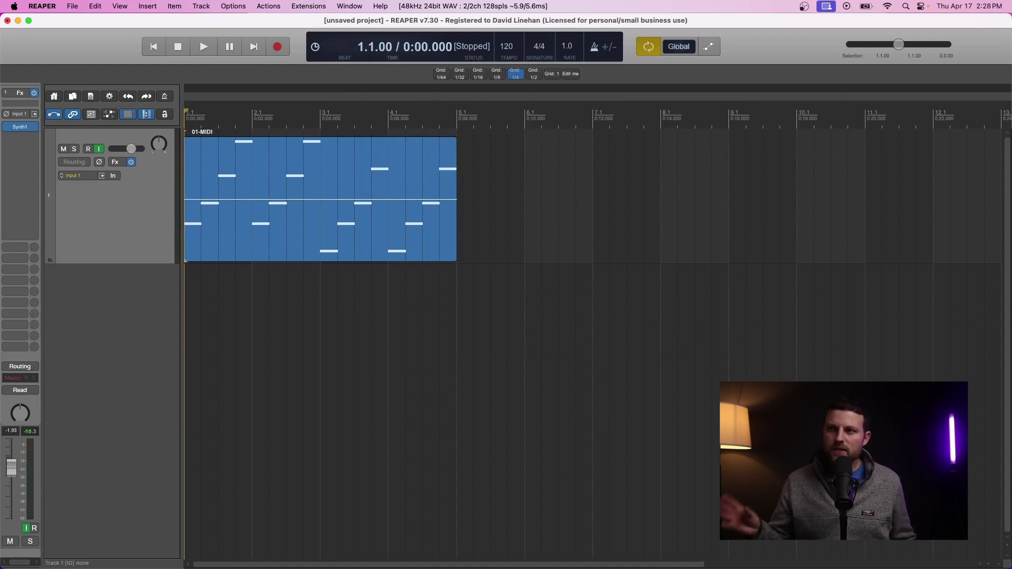
Mute track 1 so its 01-MIDI item turns grey.
{"action": "scroll", "coordinate": [110, 304], "scroll_direction": "down", "scroll_amount": 1}
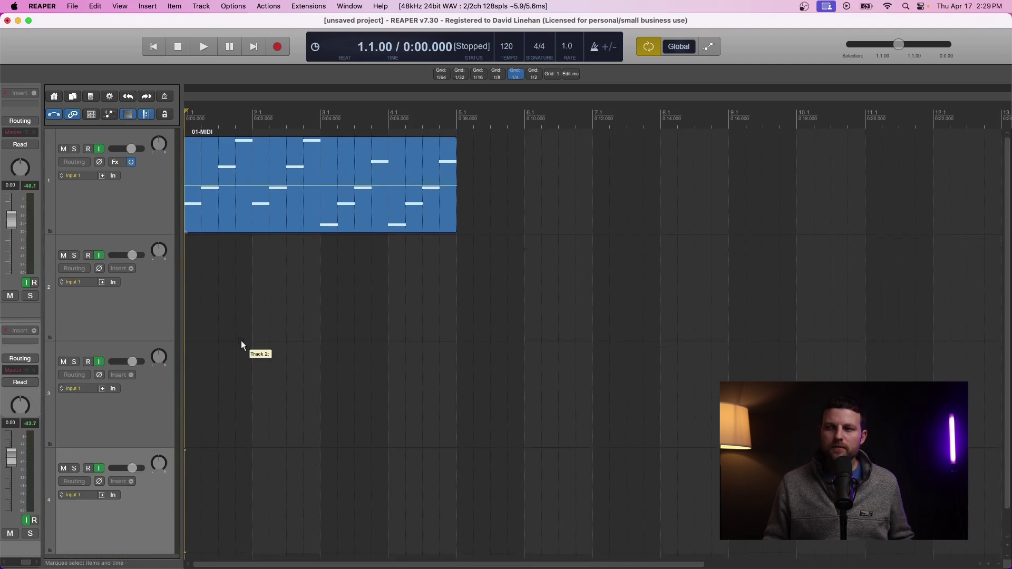
{"action": "scroll", "coordinate": [247, 324], "scroll_direction": "down", "scroll_amount": 1}
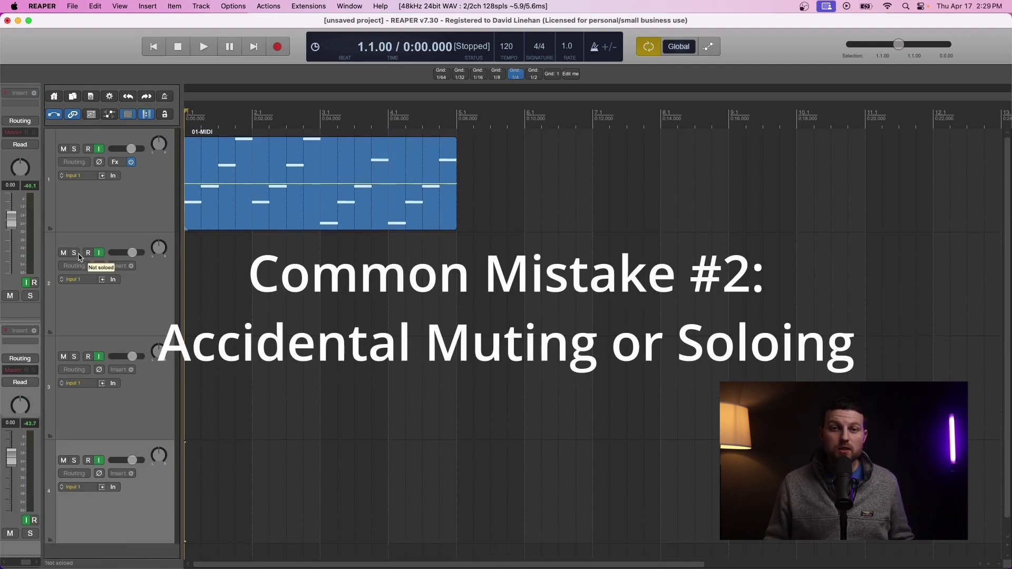
{"action": "left_click", "coordinate": [63, 151]}
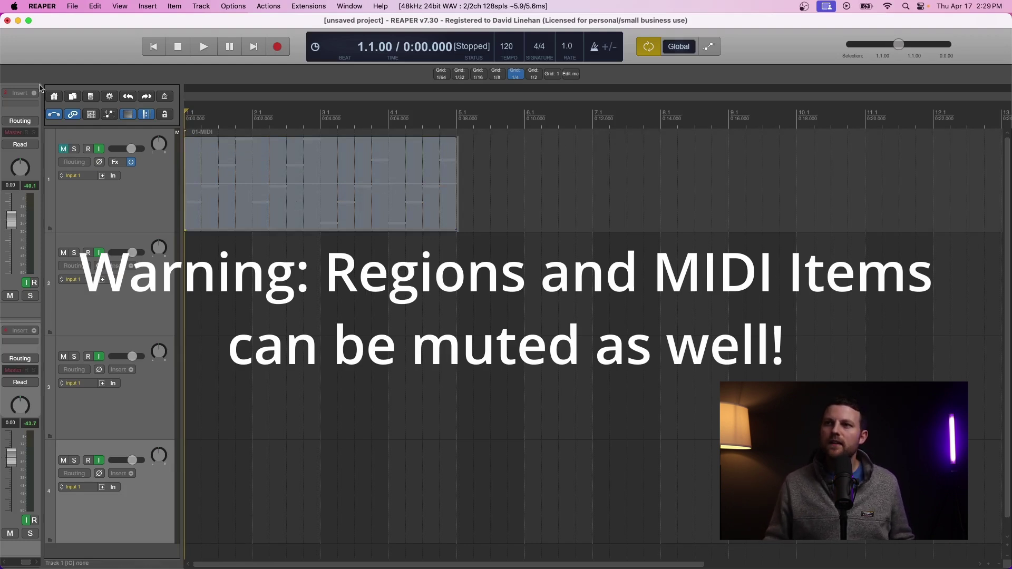
Unmute track 1, try soloing track 2, then select track 1 again.
{"action": "left_click", "coordinate": [64, 149]}
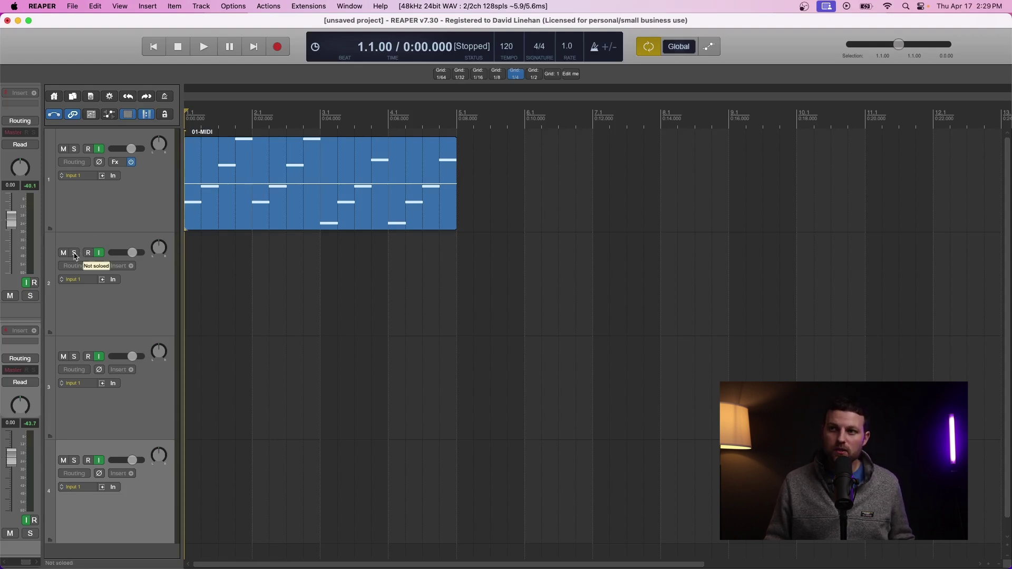
{"action": "left_click", "coordinate": [74, 254]}
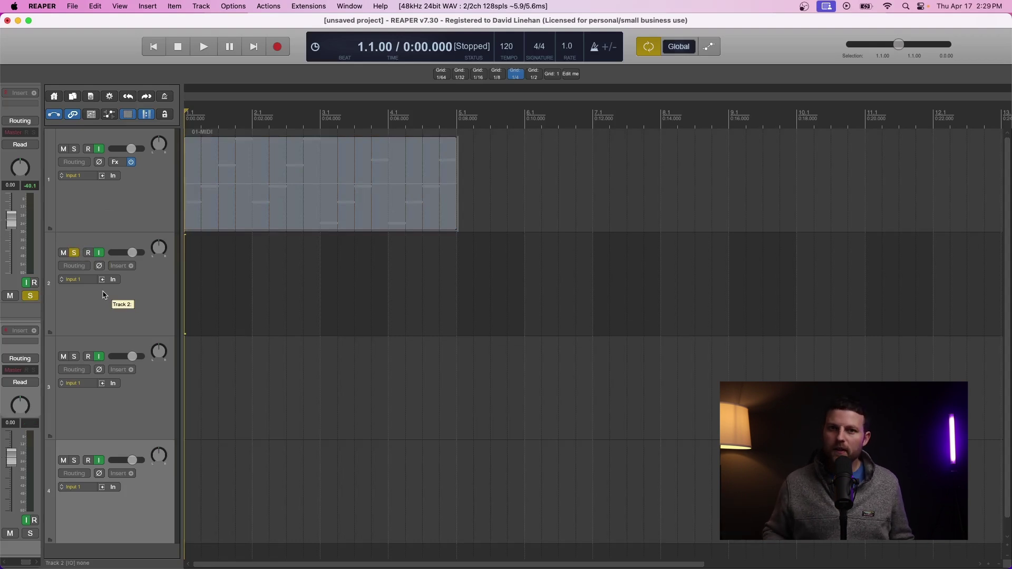
{"action": "left_click", "coordinate": [156, 191]}
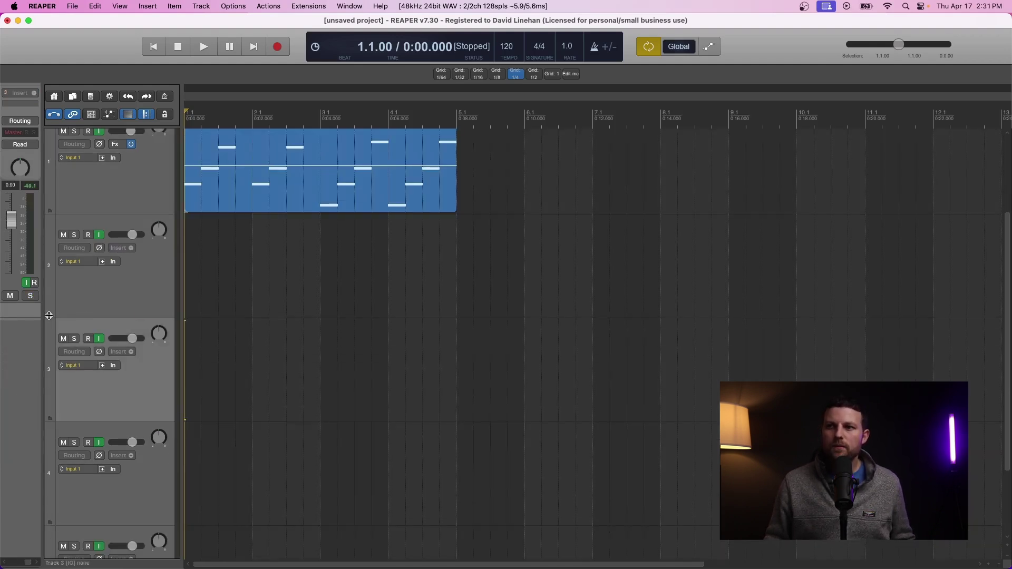
Make track 2 a folder containing tracks 3–5 and solo track 4 inside it.
{"action": "left_click", "coordinate": [49, 315]}
{"action": "scroll", "coordinate": [128, 375], "scroll_direction": "down", "scroll_amount": 1}
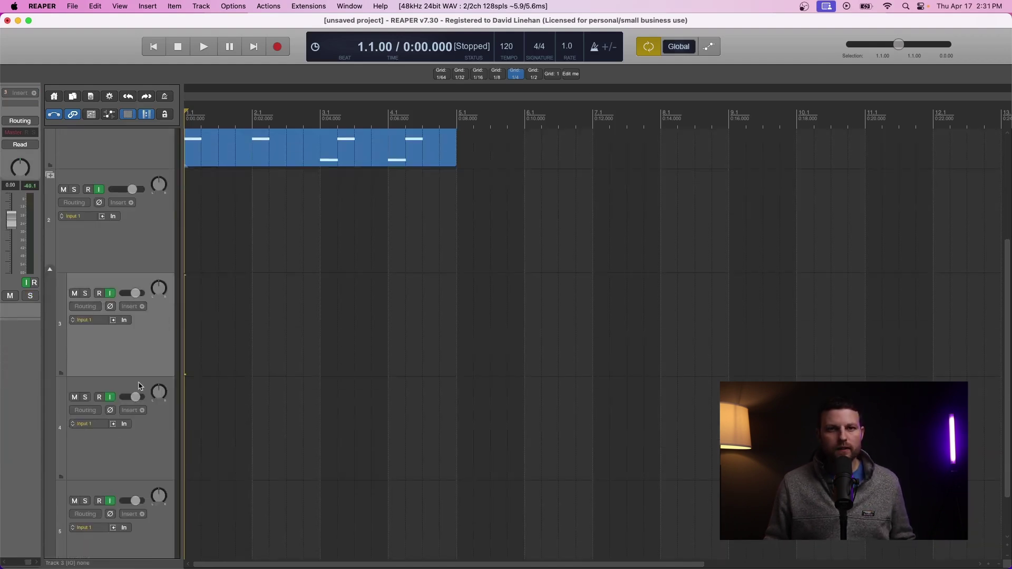
{"action": "left_click", "coordinate": [86, 398]}
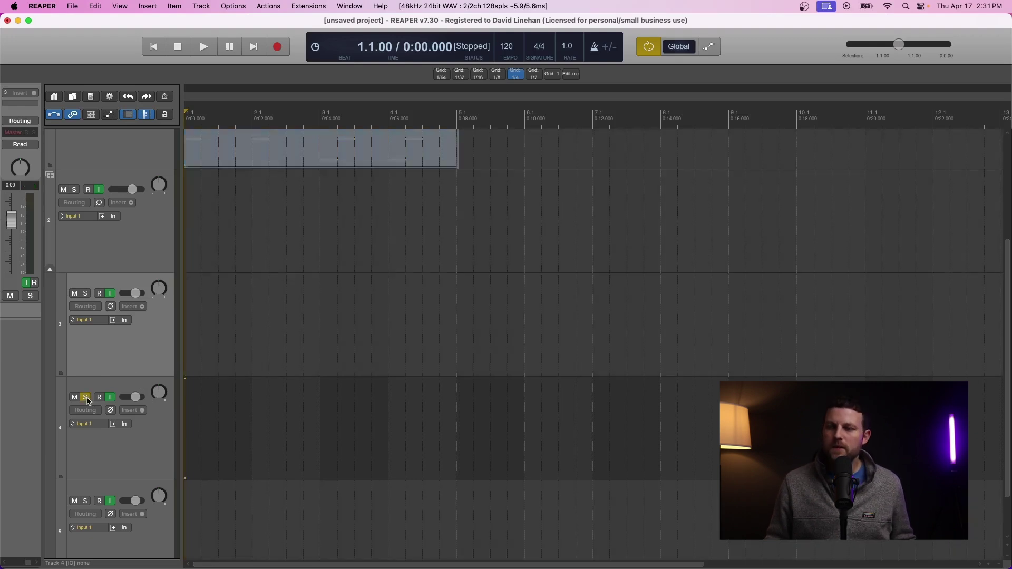
{"action": "scroll", "coordinate": [87, 401], "scroll_direction": "up", "scroll_amount": 4}
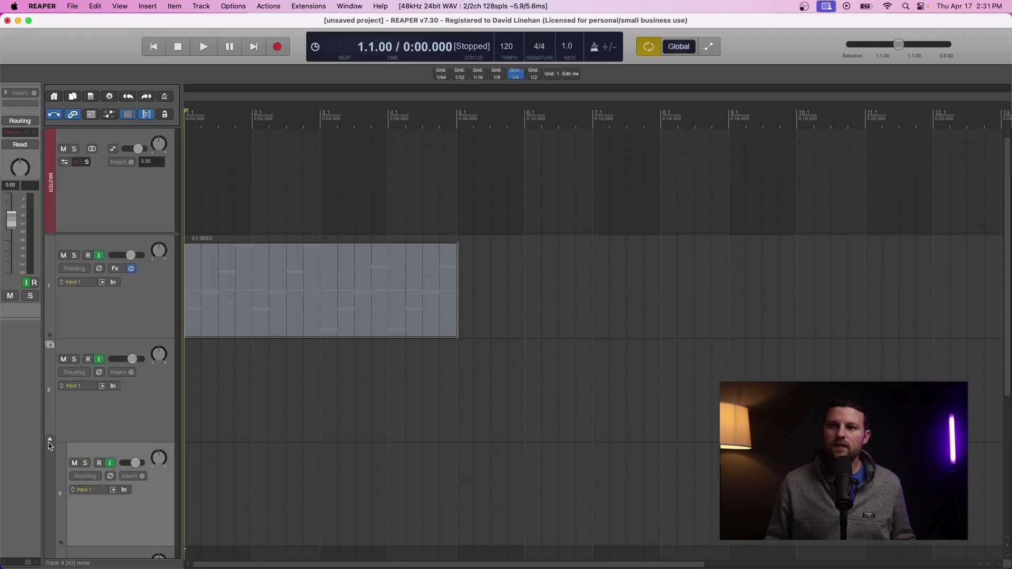
Collapse the folder to thin rows, hide its child tracks, then expand it again.
{"action": "left_click", "coordinate": [49, 440]}
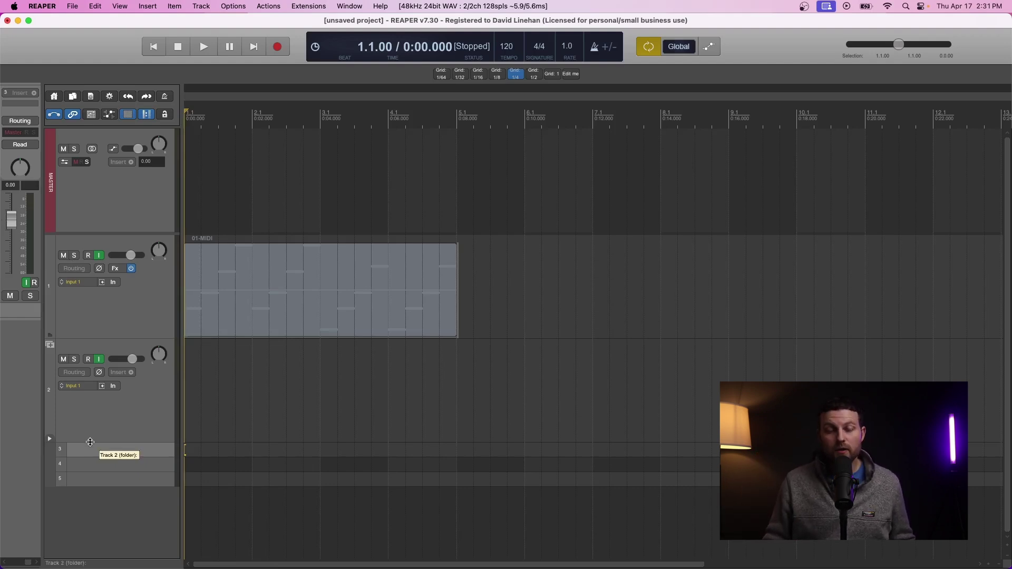
{"action": "left_click", "coordinate": [50, 438]}
{"action": "left_click", "coordinate": [50, 438]}
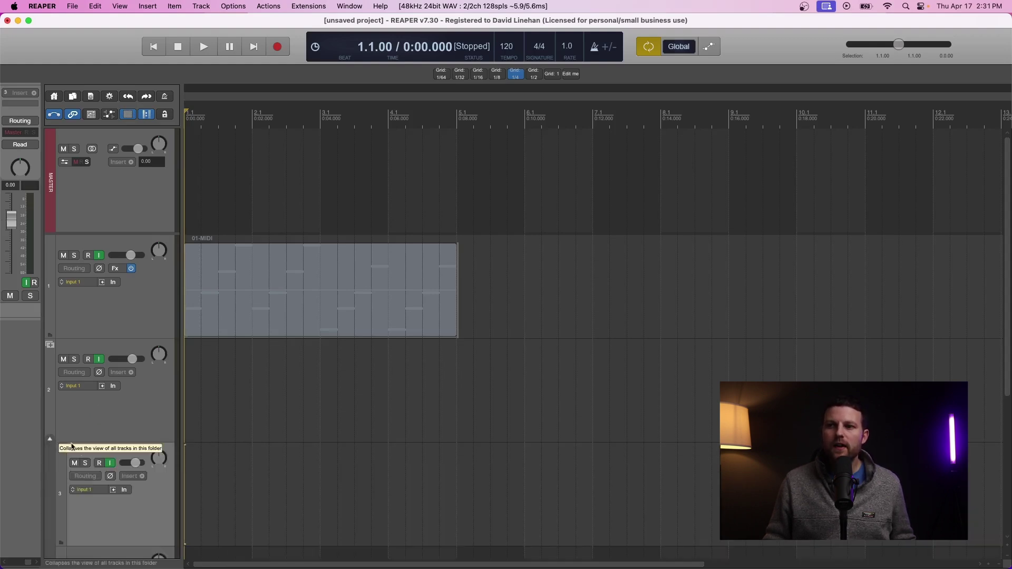
{"action": "scroll", "coordinate": [132, 432], "scroll_direction": "down", "scroll_amount": 3}
{"action": "scroll", "coordinate": [134, 431], "scroll_direction": "down", "scroll_amount": 1}
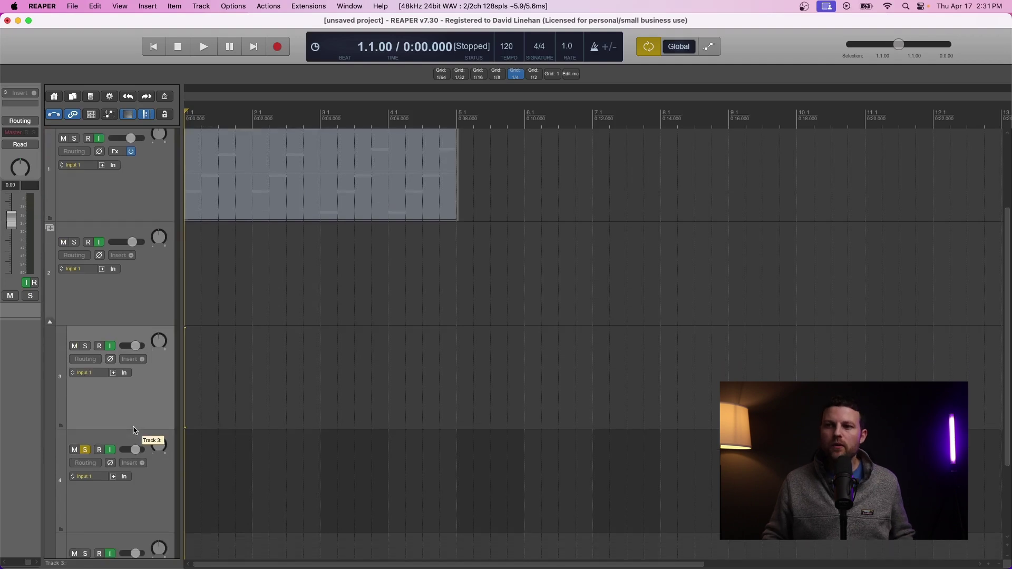
{"action": "scroll", "coordinate": [134, 431], "scroll_direction": "down", "scroll_amount": 1}
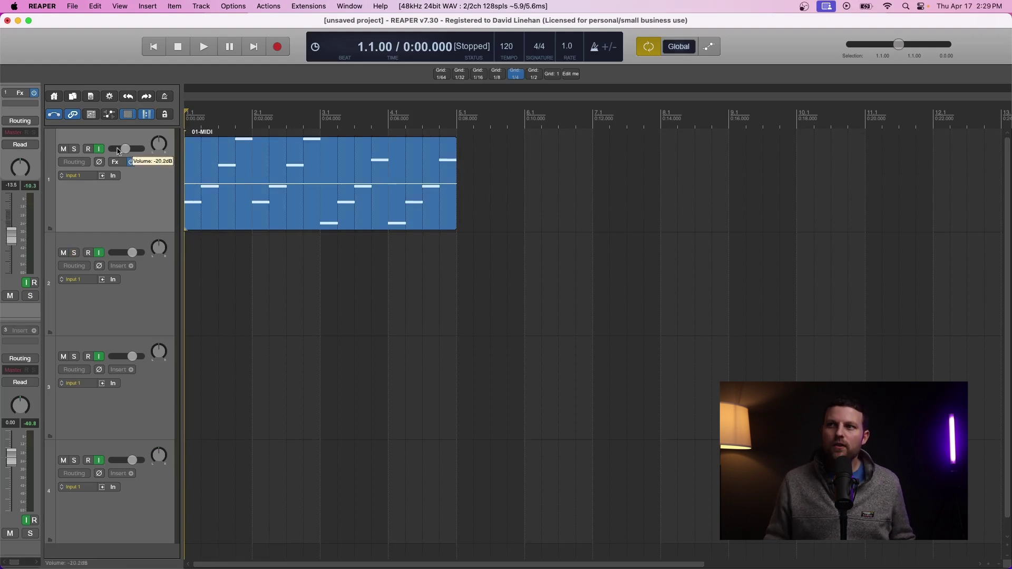
{"action": "scroll", "coordinate": [129, 402], "scroll_direction": "down", "scroll_amount": 1}
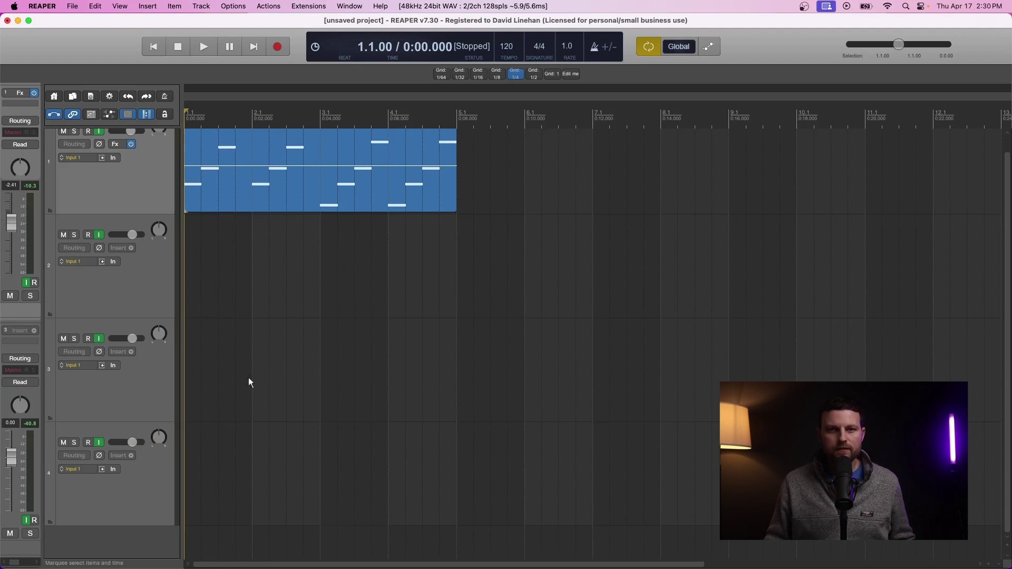
{"action": "right_click", "coordinate": [127, 468]}
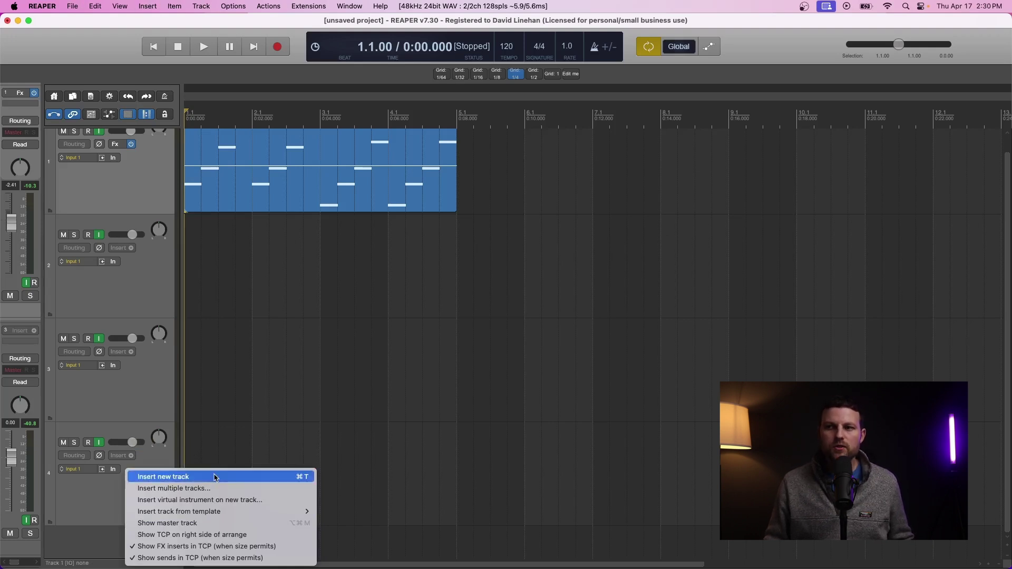
{"action": "left_click", "coordinate": [171, 525]}
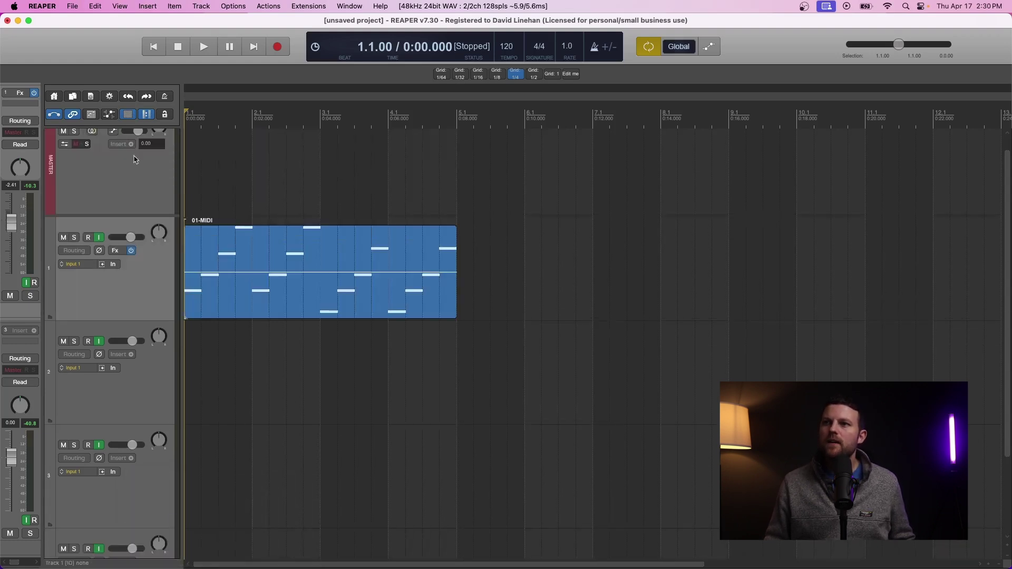
{"action": "left_click_drag", "start_coordinate": [138, 149], "coordinate": [126, 149]}
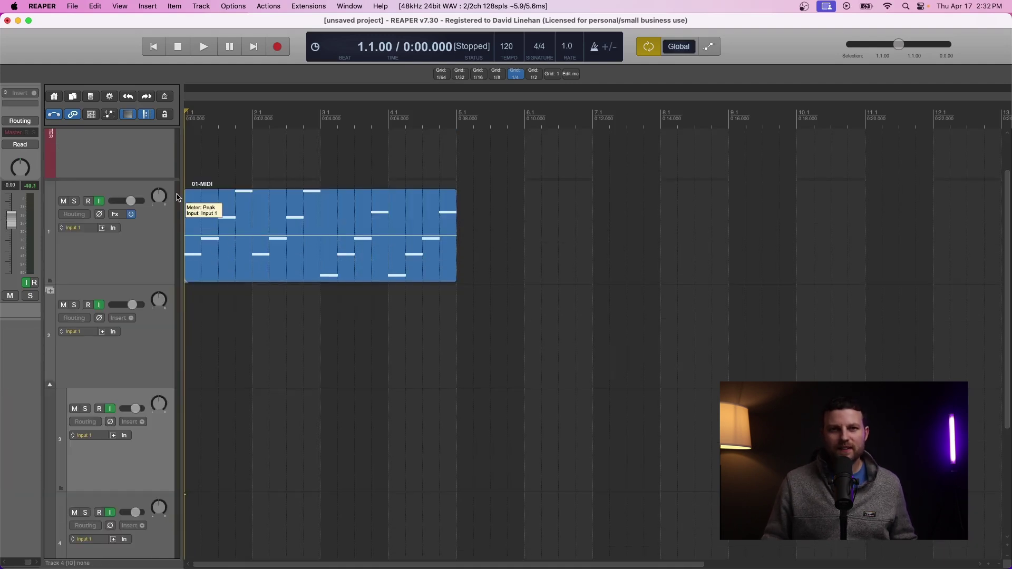
{"action": "scroll", "coordinate": [223, 211], "scroll_direction": "up", "scroll_amount": 1}
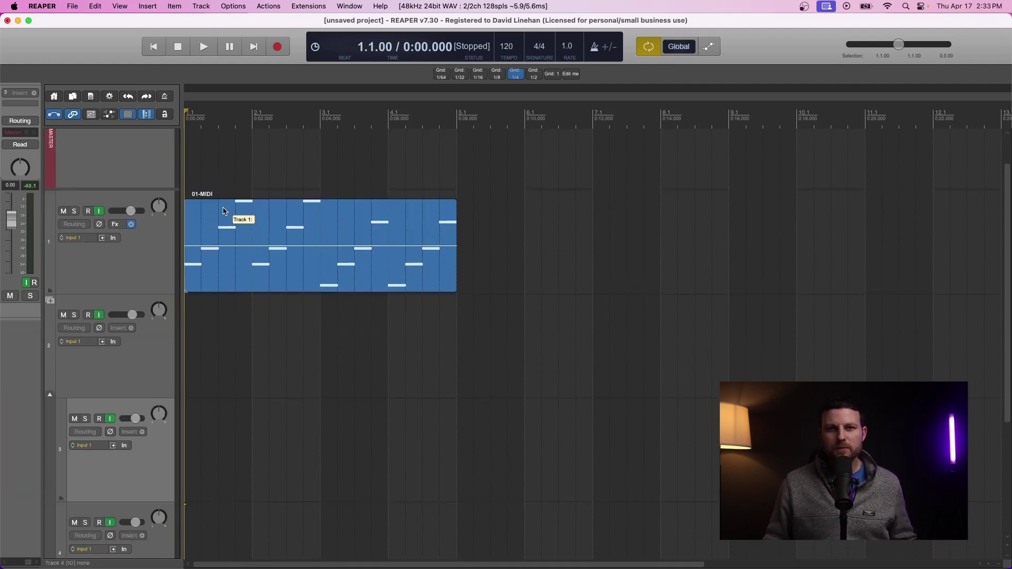
{"action": "left_click", "coordinate": [115, 223]}
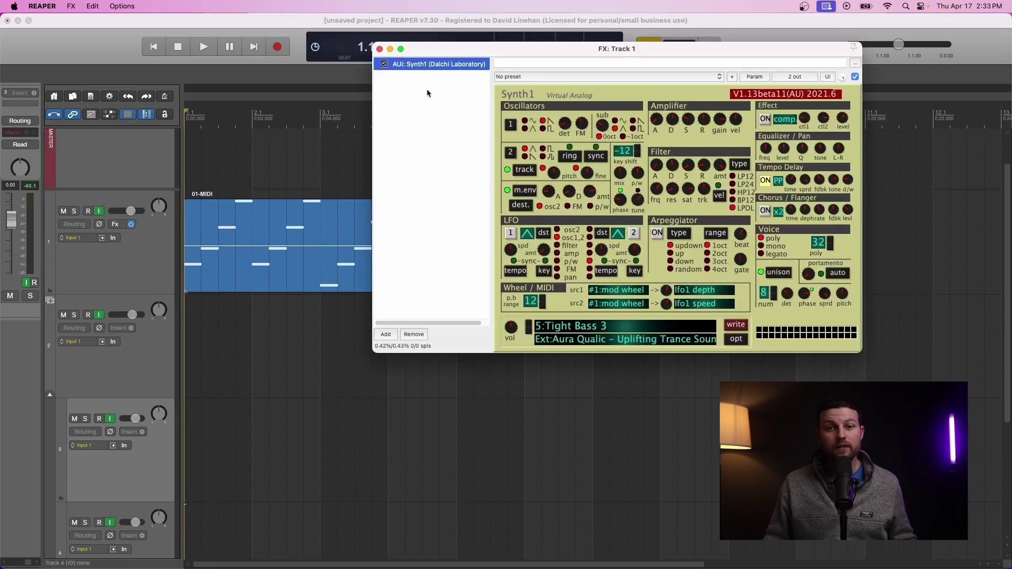
{"action": "left_click", "coordinate": [379, 48]}
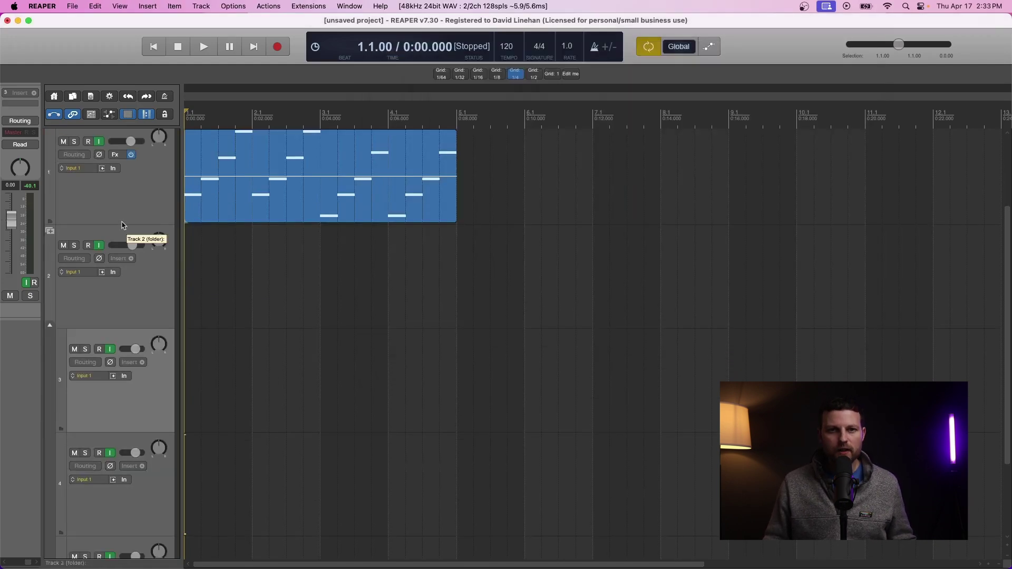
{"action": "scroll", "coordinate": [243, 216], "scroll_direction": "down", "scroll_amount": 5}
{"action": "scroll", "coordinate": [258, 179], "scroll_direction": "up", "scroll_amount": 8}
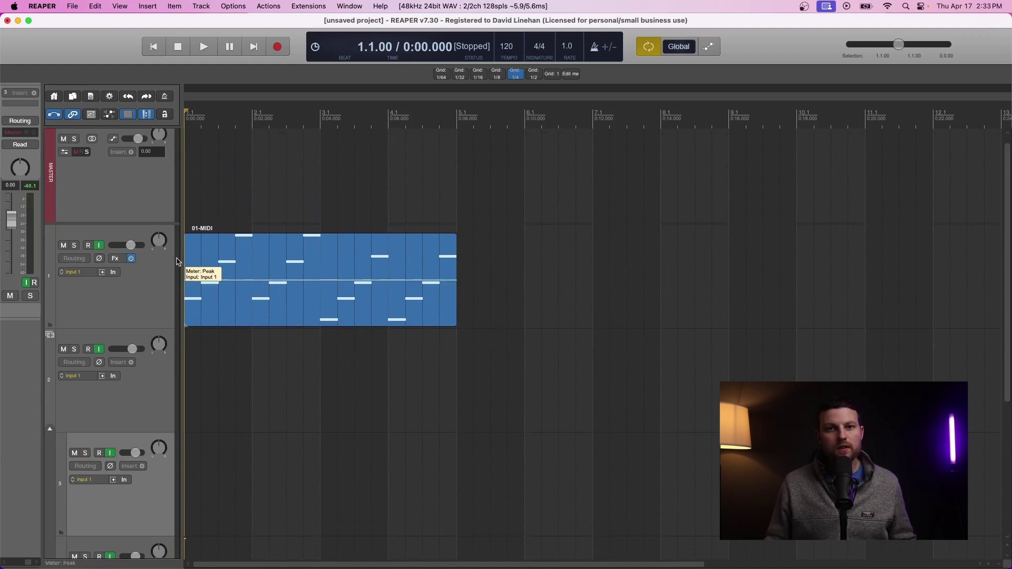
{"action": "scroll", "coordinate": [182, 282], "scroll_direction": "up", "scroll_amount": 1}
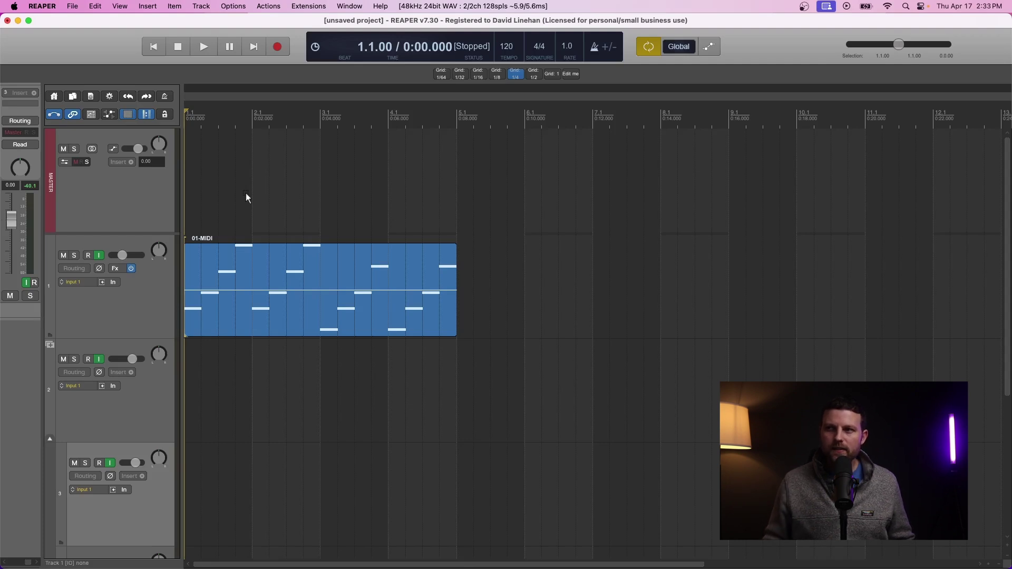
{"action": "key", "text": "space"}
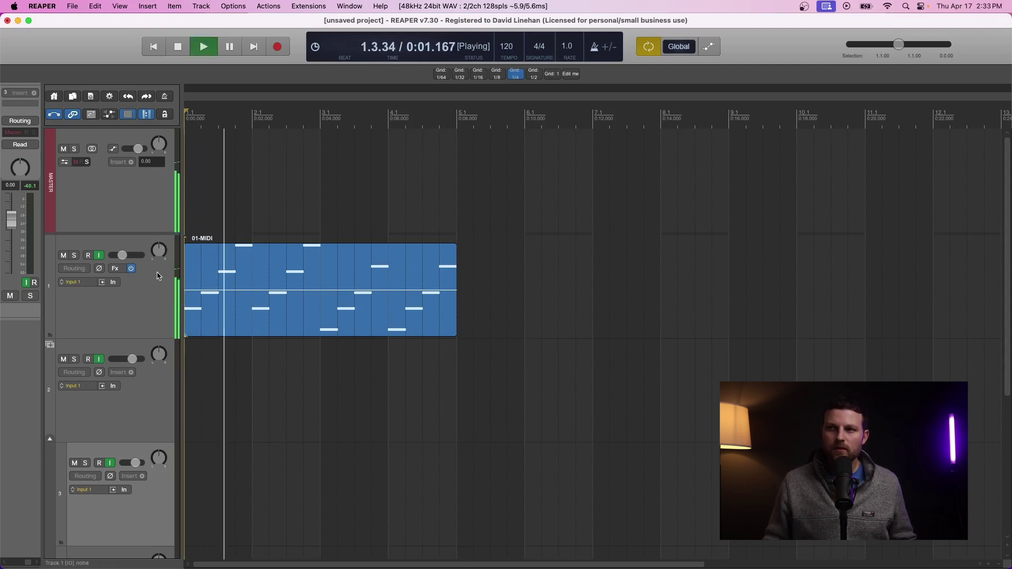
{"action": "key", "text": "space"}
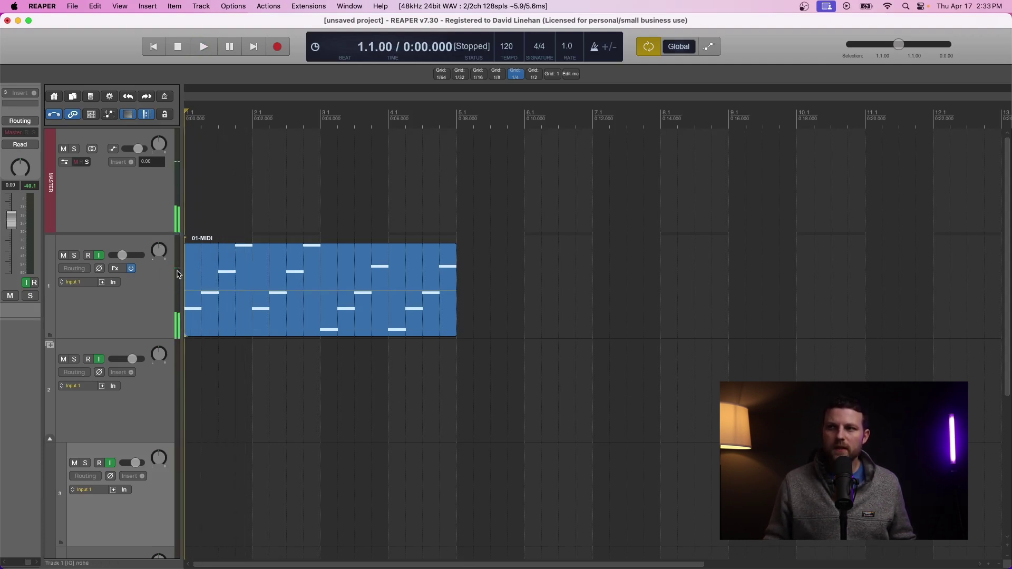
Untick Master send in track 1's routing window and close it.
{"action": "left_click", "coordinate": [70, 273]}
{"action": "left_click_drag", "start_coordinate": [278, 234], "coordinate": [357, 138]}
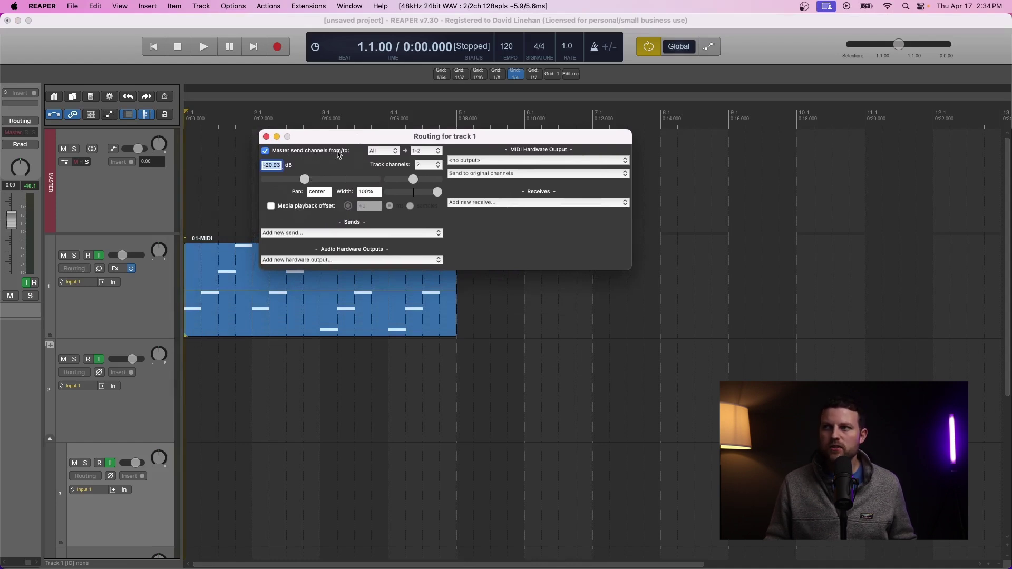
{"action": "left_click", "coordinate": [265, 150]}
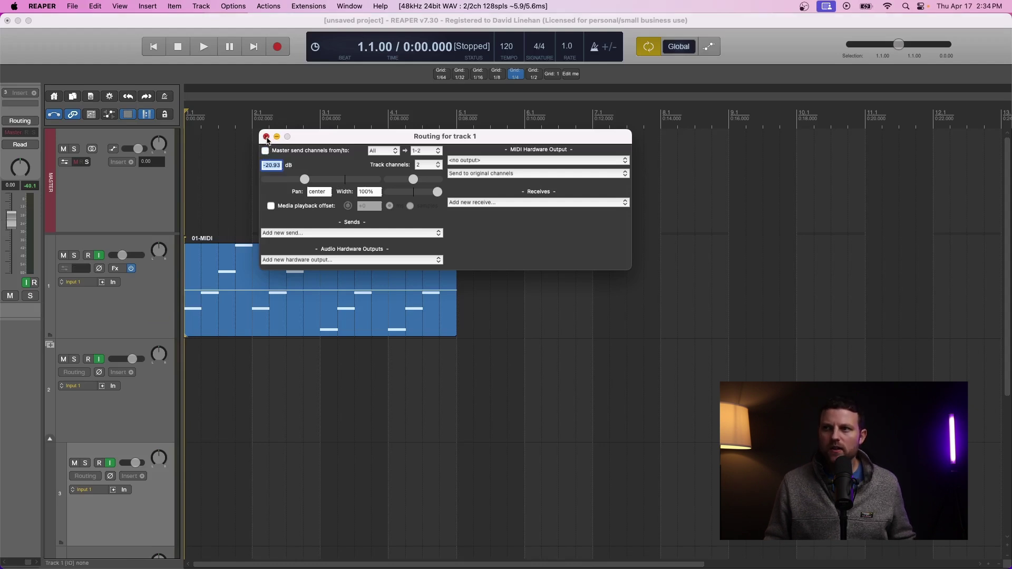
{"action": "left_click", "coordinate": [266, 137]}
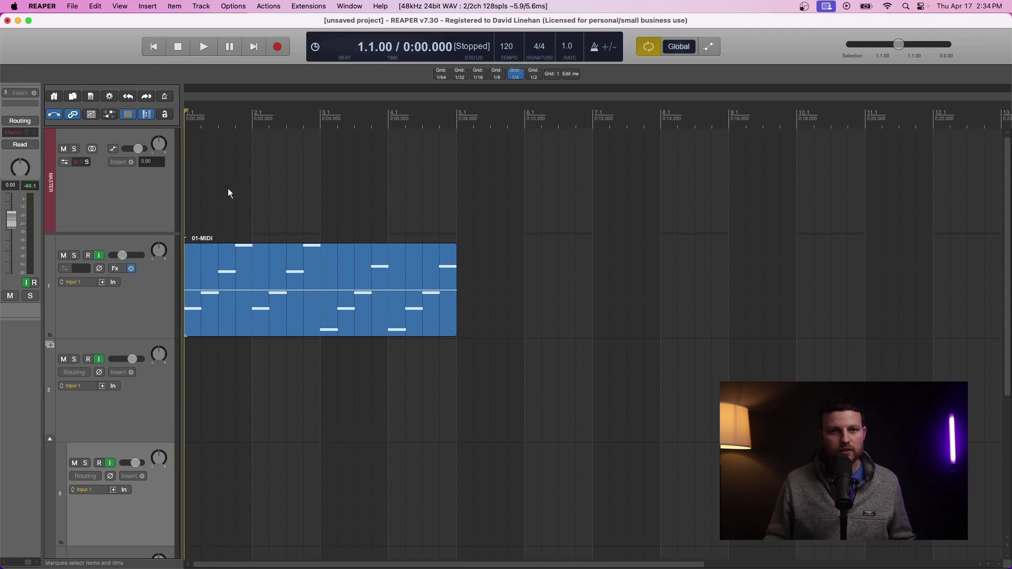
Play the project to test track 1's output without the master send.
{"action": "key", "text": "space"}
{"action": "key", "text": "space"}
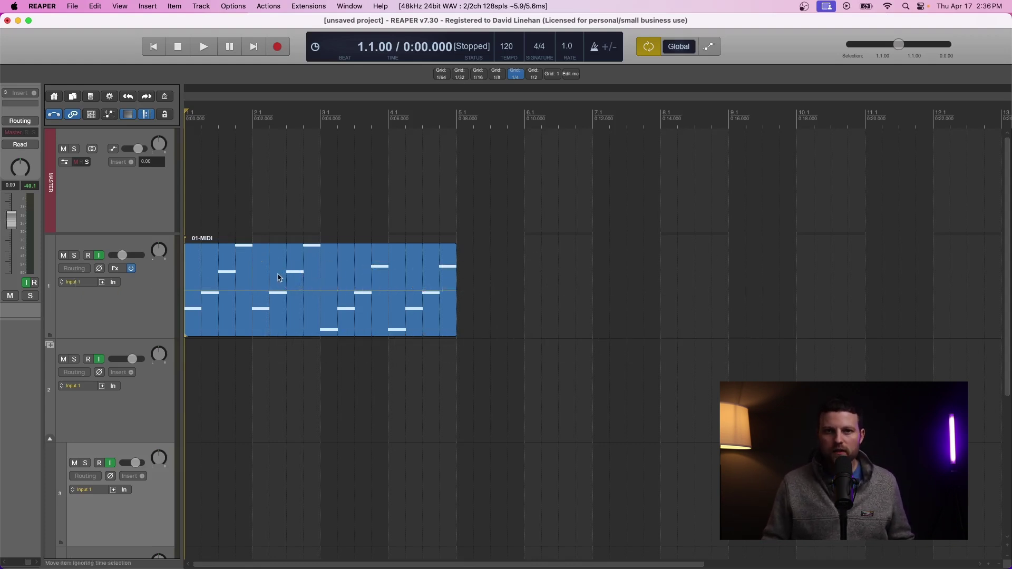
Browse track 1's MIDI input devices without changing anything, then bring up Preferences with Cmd+comma.
{"action": "left_click", "coordinate": [87, 283]}
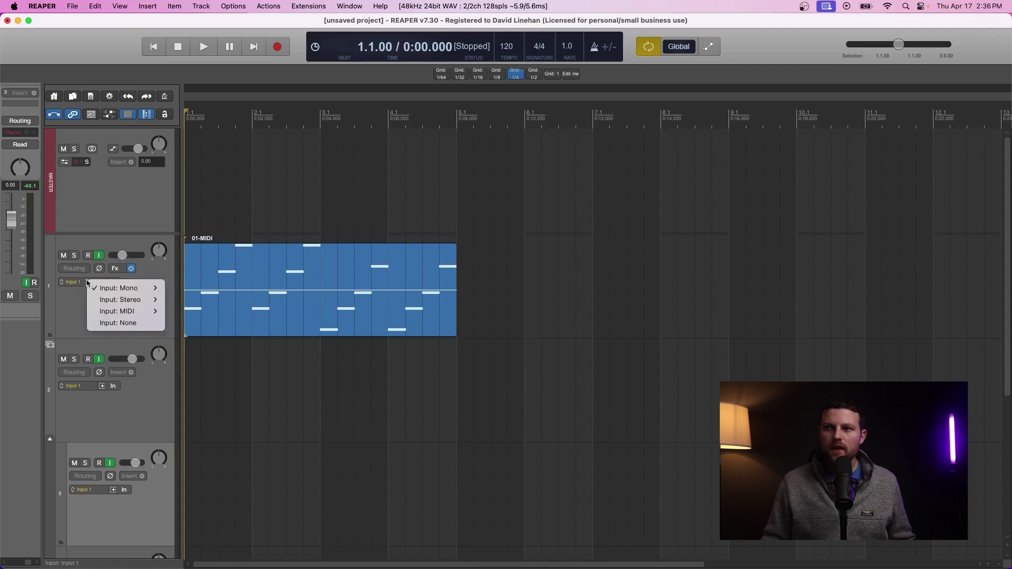
{"action": "mouse_move", "coordinate": [133, 309]}
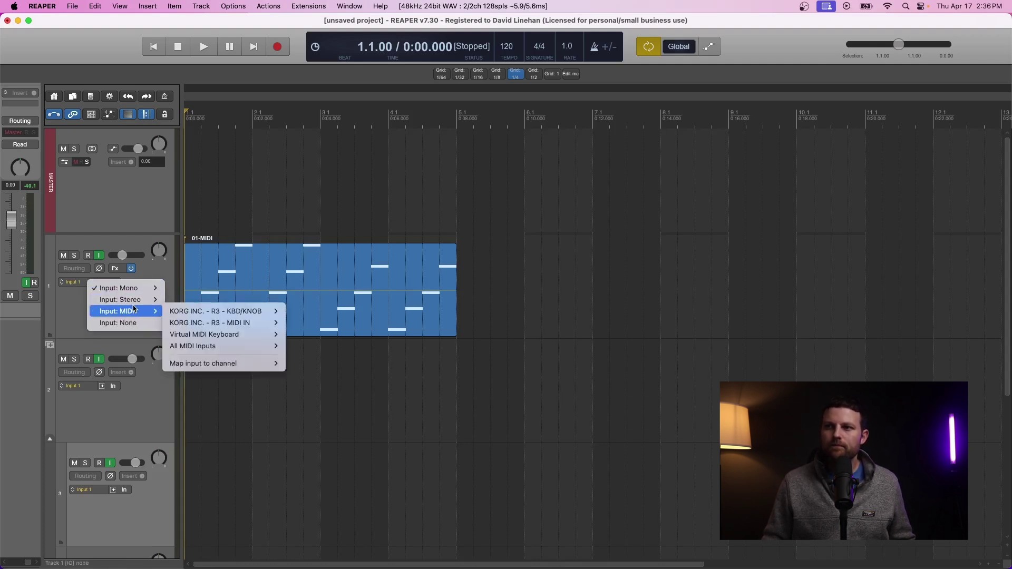
{"action": "mouse_move", "coordinate": [206, 315]}
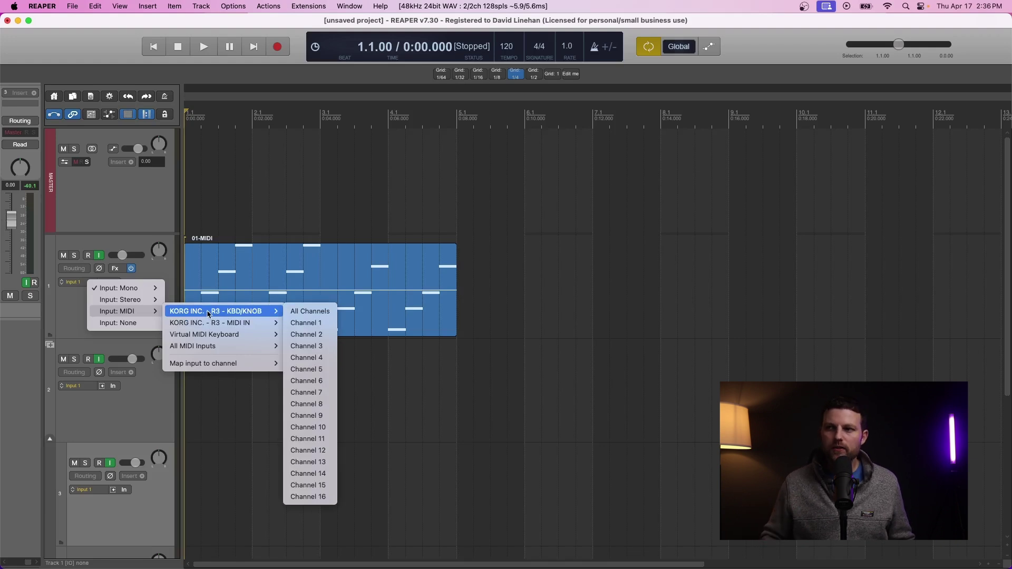
{"action": "mouse_move", "coordinate": [235, 337]}
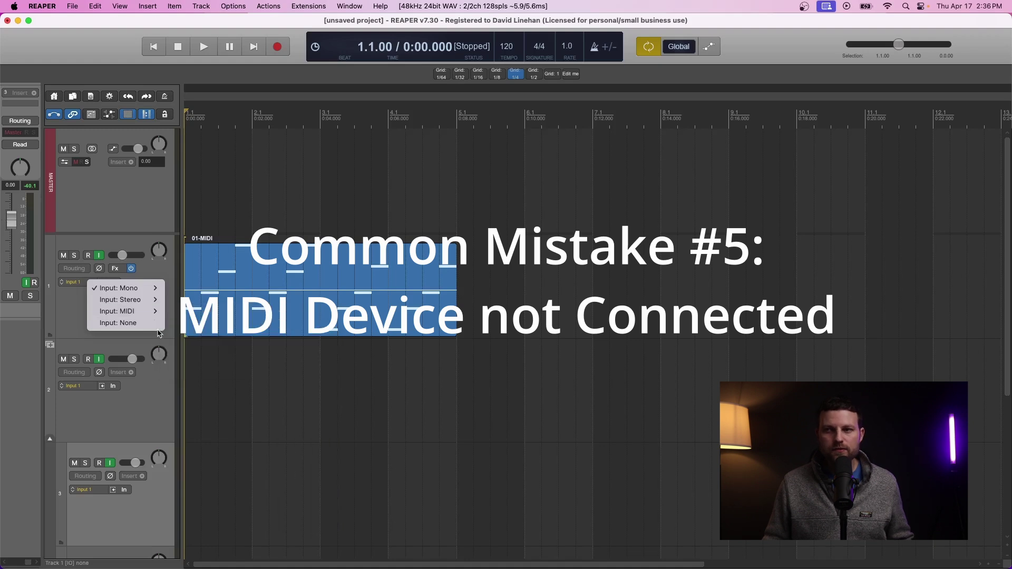
{"action": "left_click", "coordinate": [72, 310]}
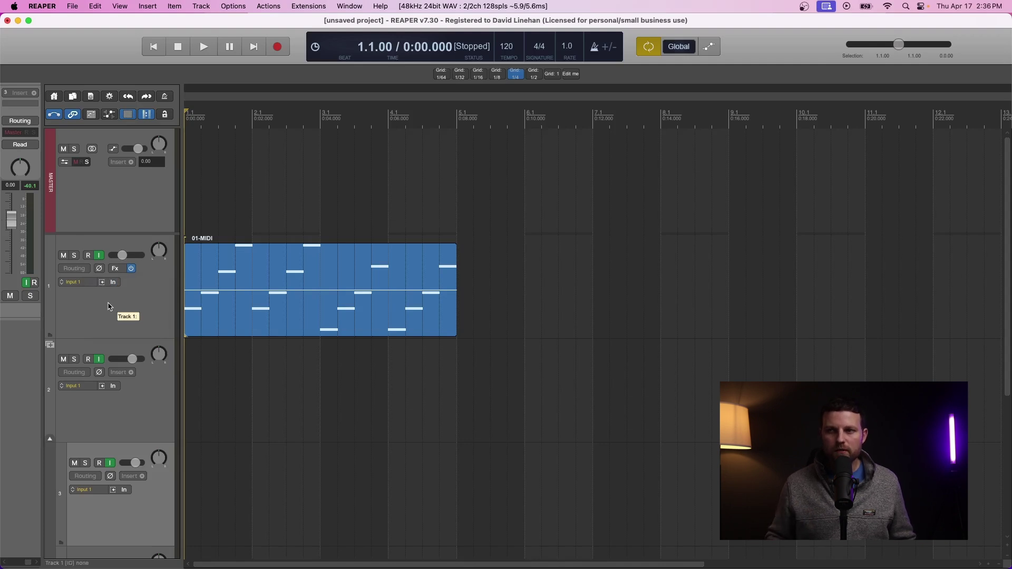
{"action": "key", "text": "super+comma"}
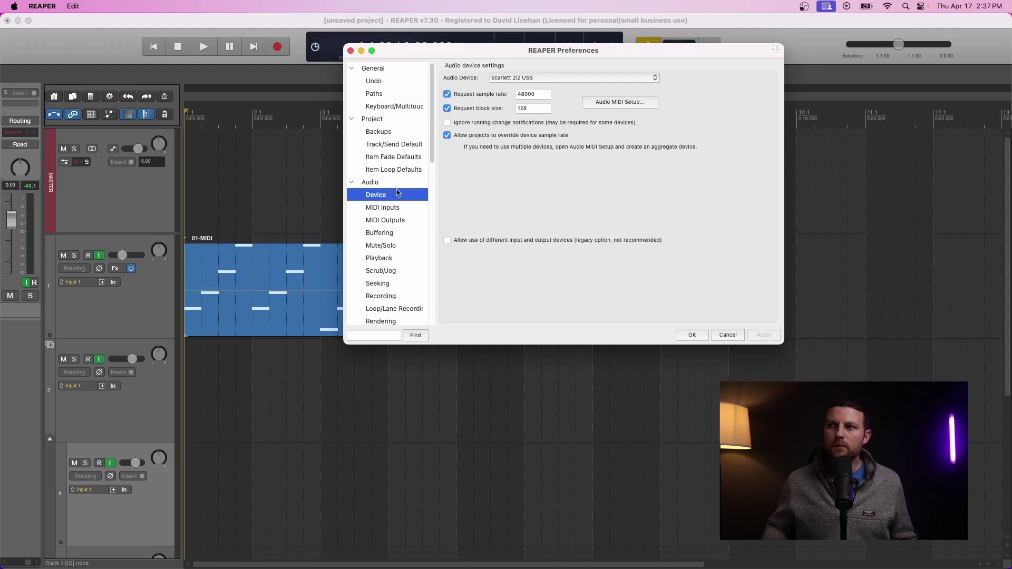
Review the MIDI Inputs and MIDI Outputs device lists in Preferences, then close it.
{"action": "left_click", "coordinate": [401, 209]}
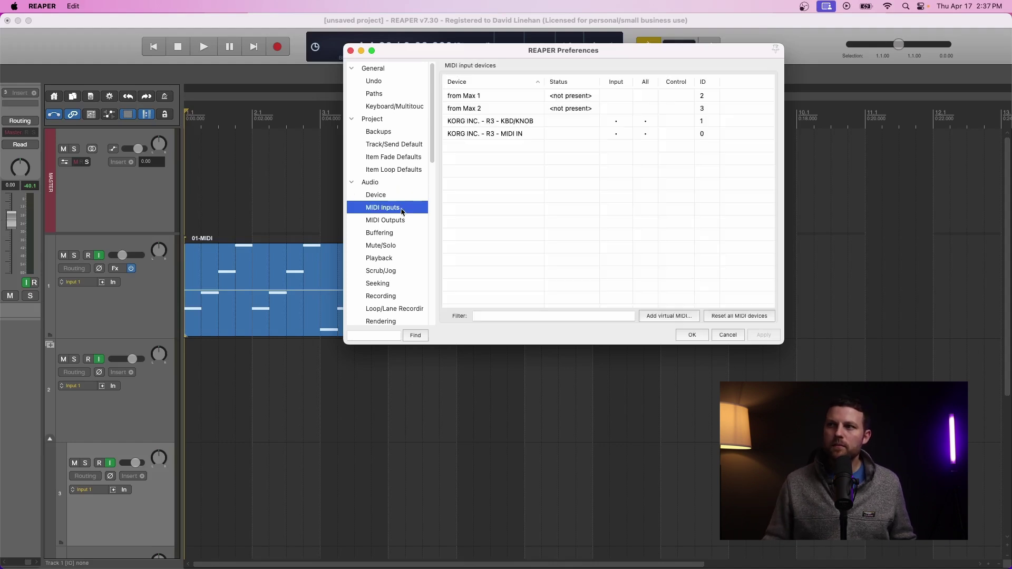
{"action": "left_click", "coordinate": [403, 220]}
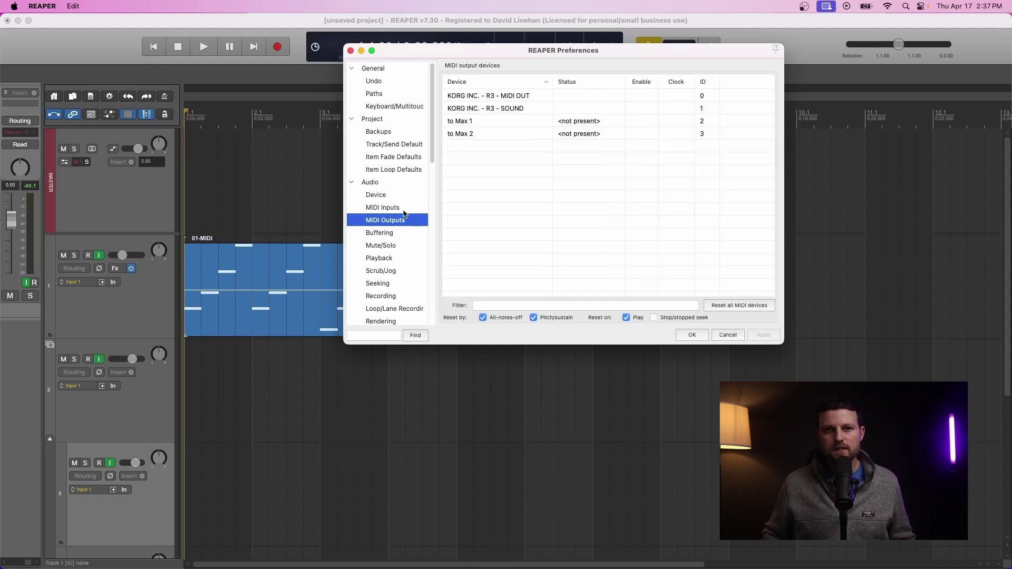
{"action": "left_click", "coordinate": [404, 211]}
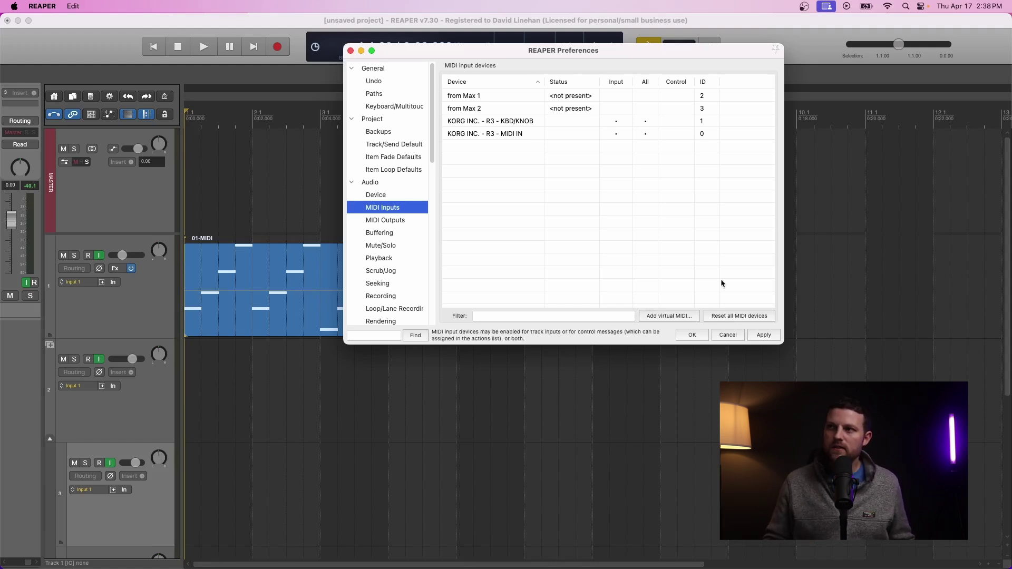
{"action": "left_click", "coordinate": [692, 335]}
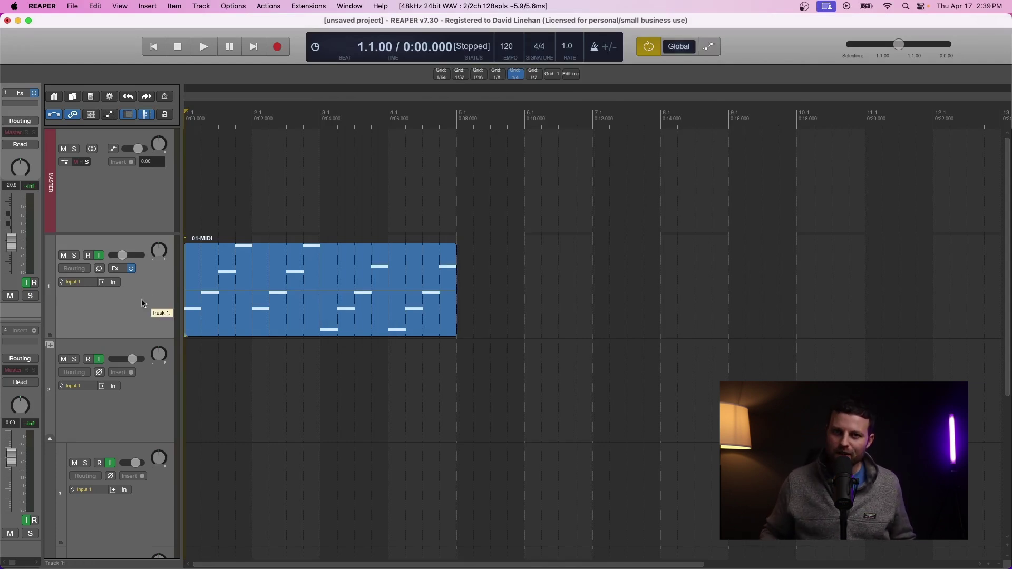
Set track 1's record input to MIDI from KORG R3 KBD/KNOB on all channels.
{"action": "left_click", "coordinate": [74, 282]}
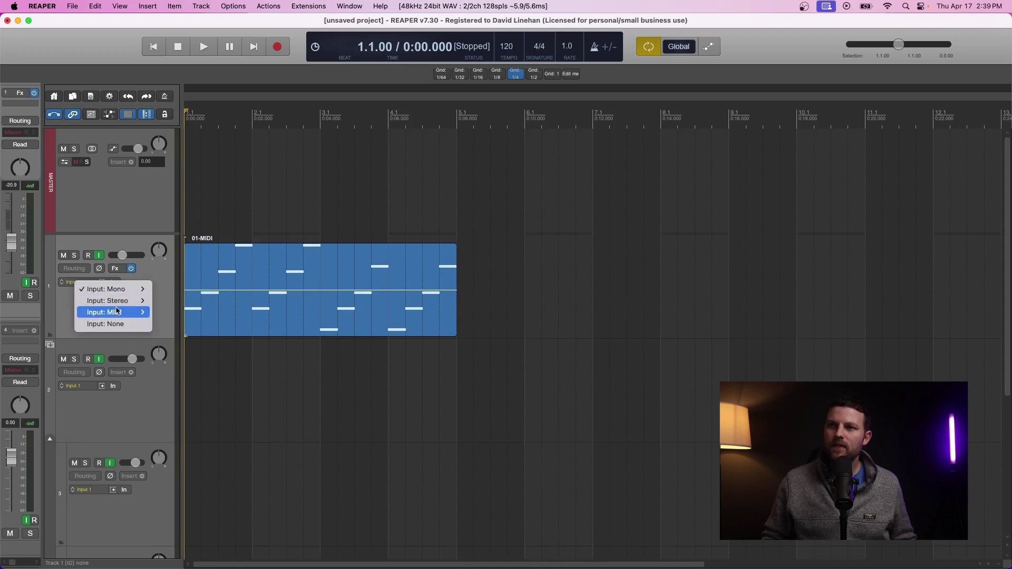
{"action": "mouse_move", "coordinate": [117, 311]}
{"action": "mouse_move", "coordinate": [205, 315]}
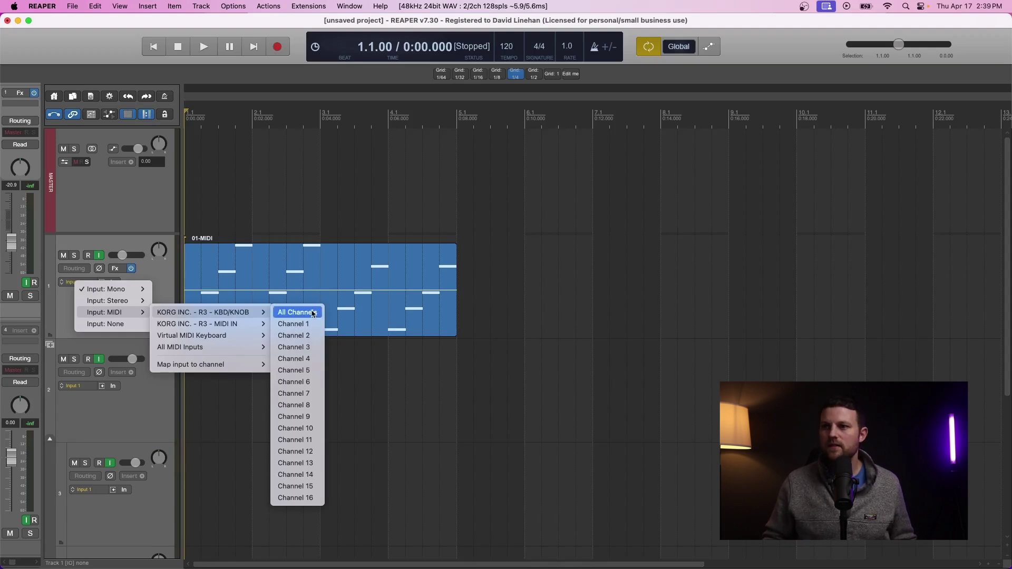
{"action": "mouse_move", "coordinate": [200, 350]}
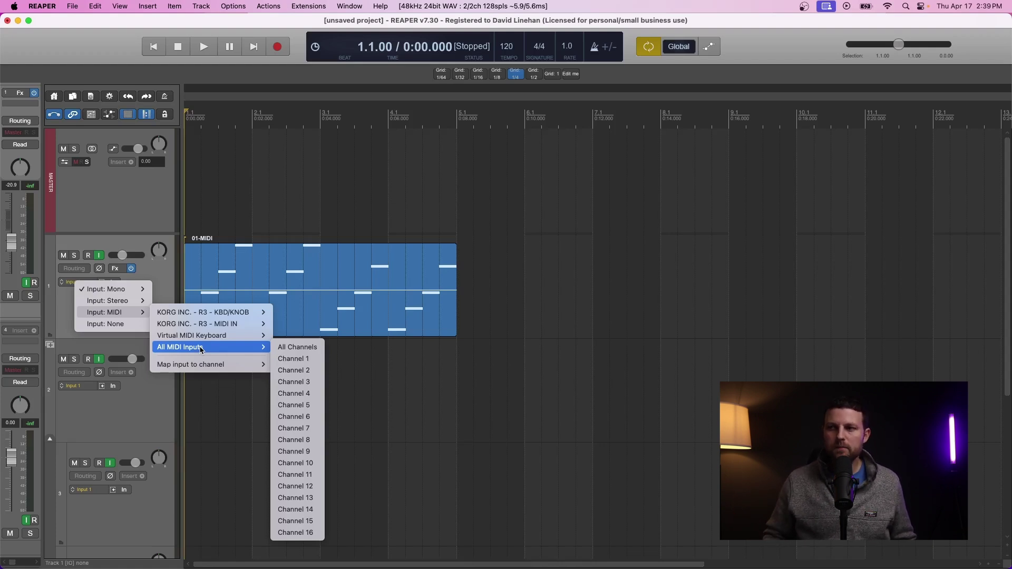
{"action": "left_click", "coordinate": [295, 347]}
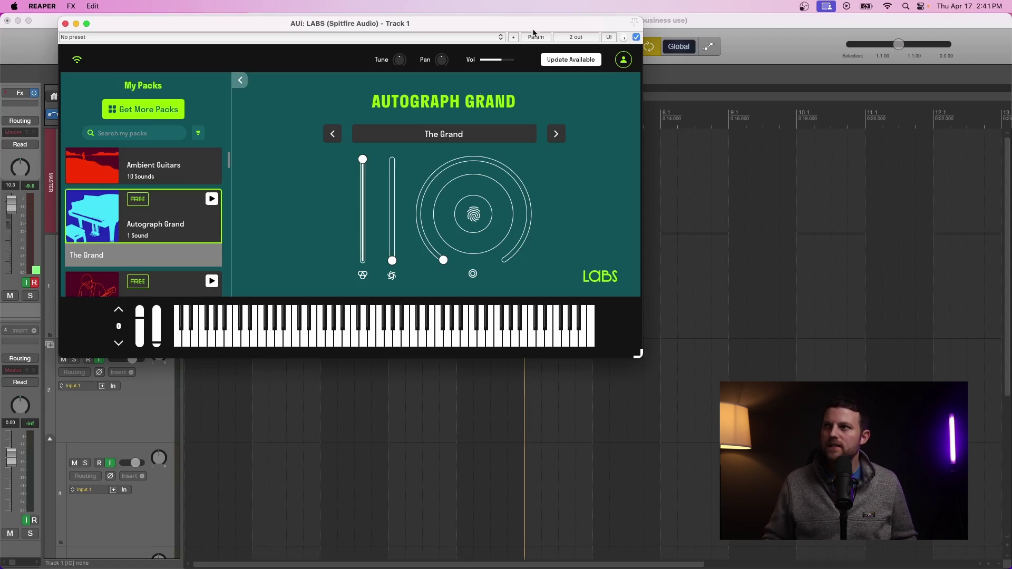
Move the LABS instrument window aside and close it, revealing both 01-MIDI items on track 1.
{"action": "left_click_drag", "start_coordinate": [532, 29], "coordinate": [949, 66]}
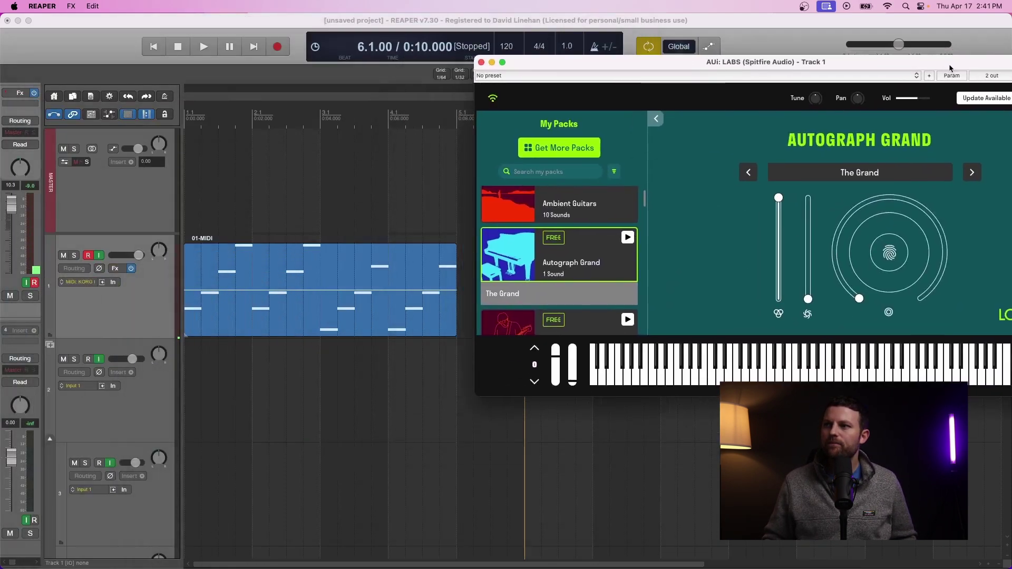
{"action": "left_click", "coordinate": [174, 265]}
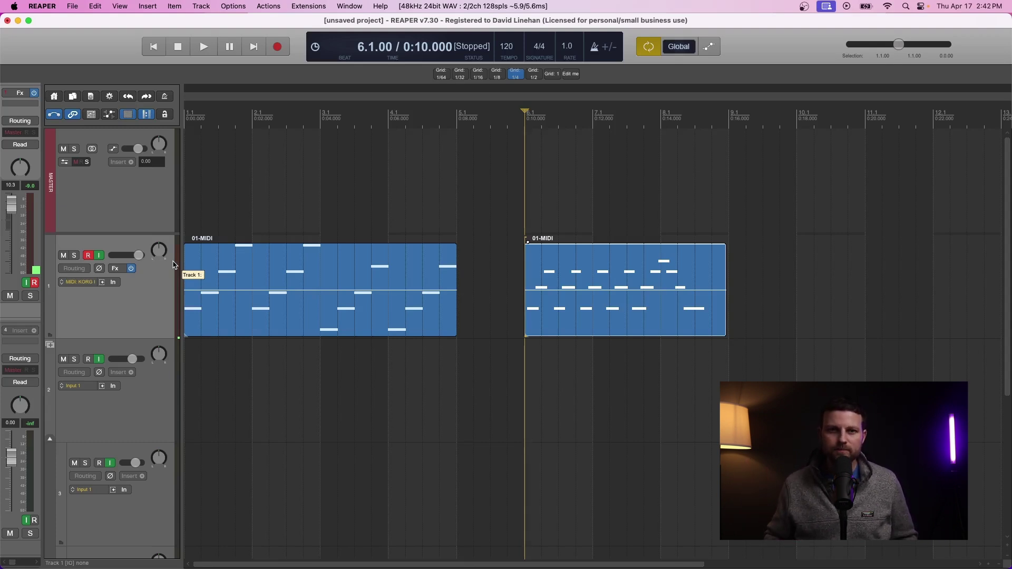
In the second 01-MIDI item at bar 7, draw most note velocities down to near zero, then close the editor.
{"action": "left_click", "coordinate": [586, 269]}
{"action": "double_click", "coordinate": [587, 270]}
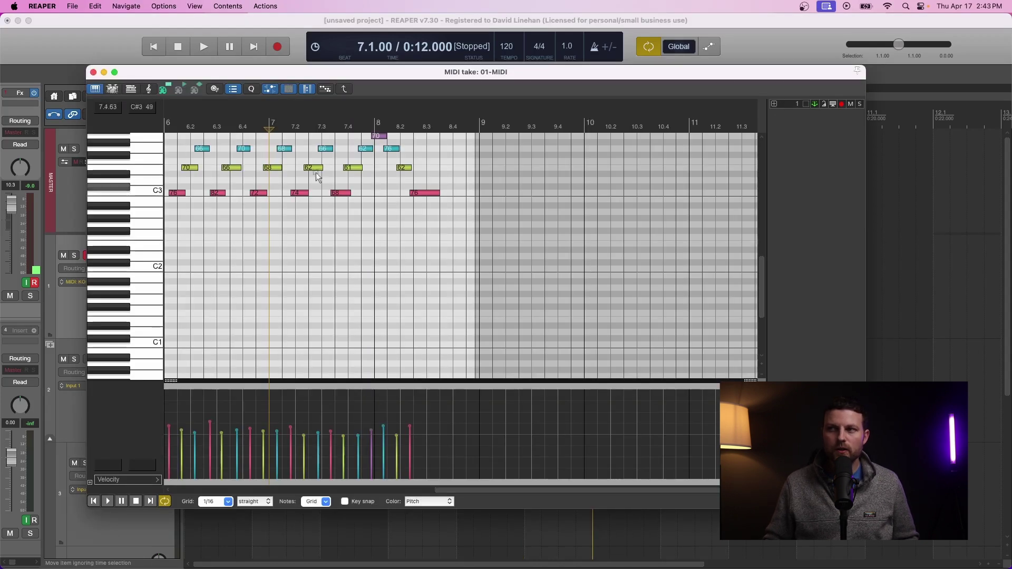
{"action": "scroll", "coordinate": [301, 242], "scroll_direction": "up", "scroll_amount": 1}
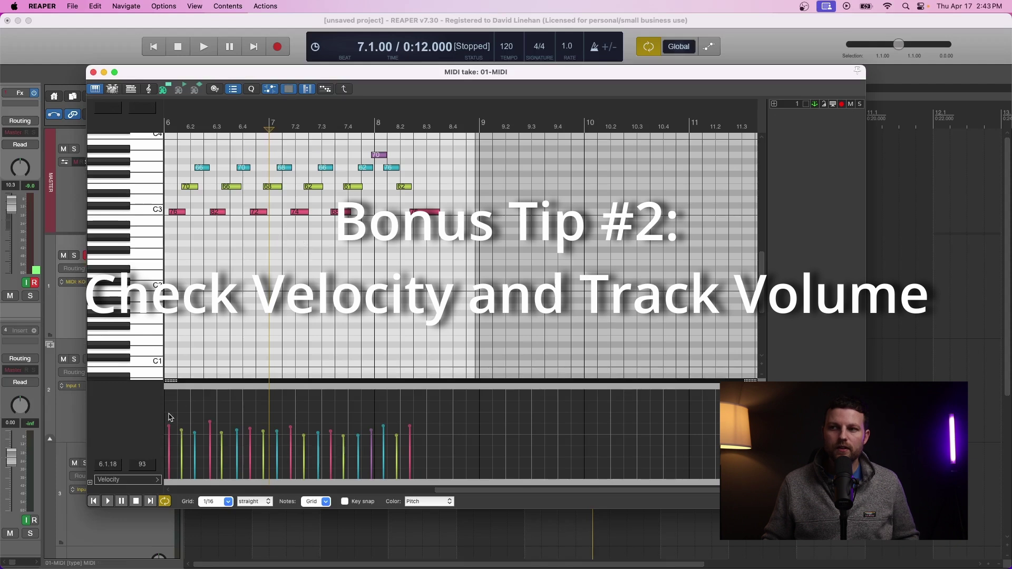
{"action": "mouse_move", "coordinate": [168, 419]}
{"action": "left_mouse_down"}
{"action": "mouse_move", "coordinate": [253, 477]}
{"action": "mouse_move", "coordinate": [413, 477]}
{"action": "left_mouse_up"}
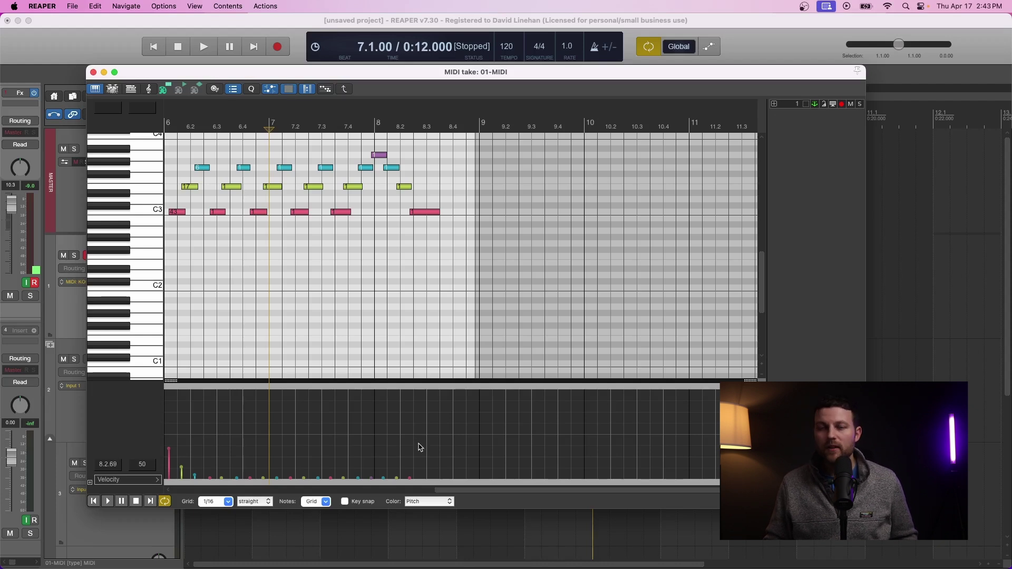
{"action": "key", "text": "super+w"}
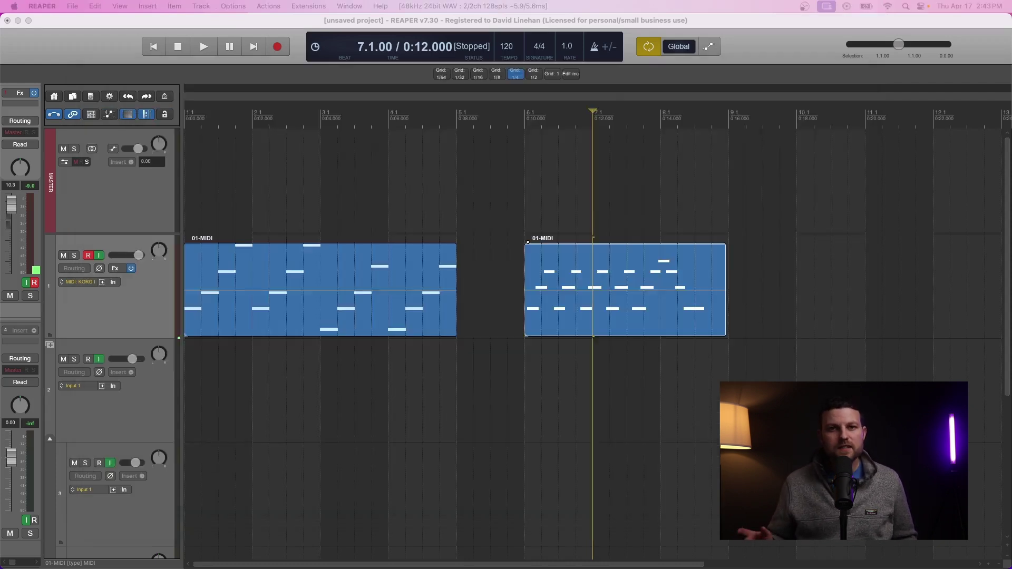